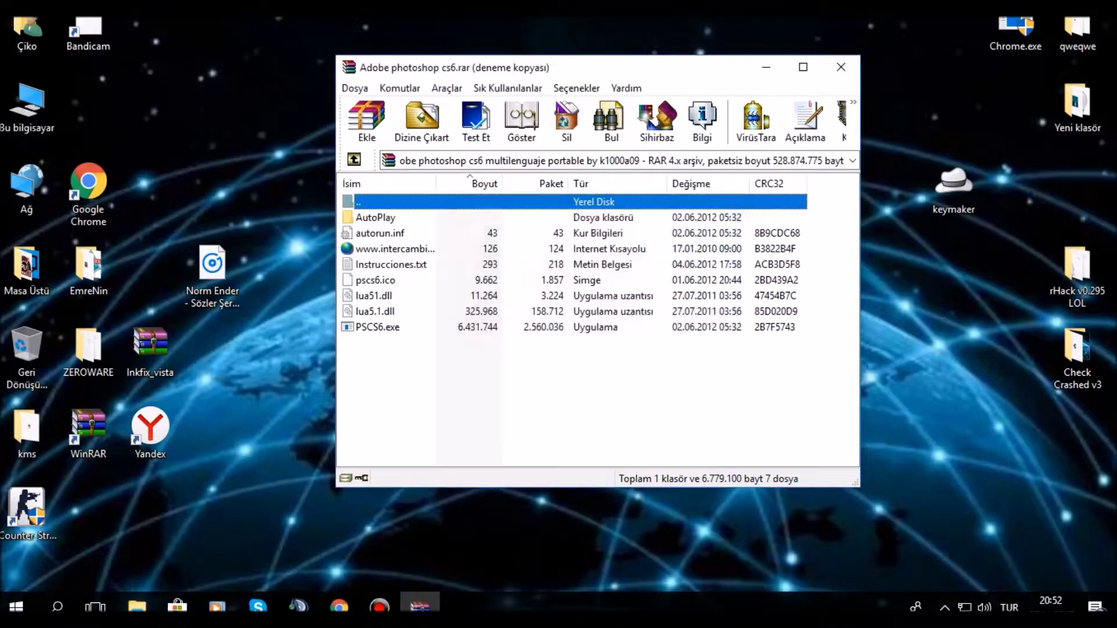
Launch PSCS6.exe from the archive in the tr_TR language and accept restoring the local and portable settings
double_click(377, 327)
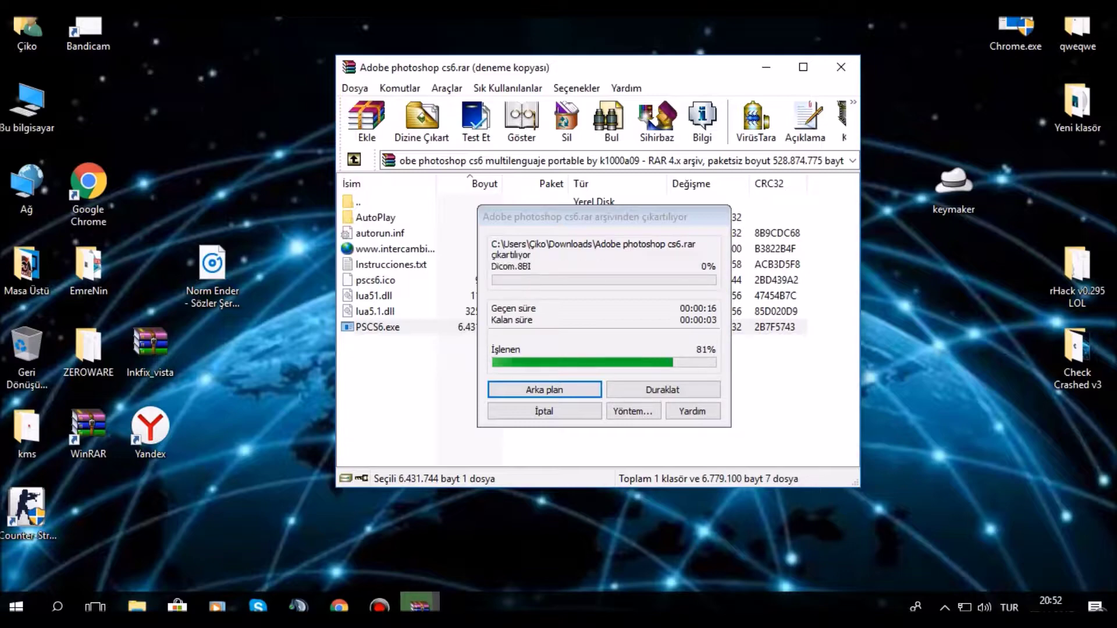
key("alt+Tab")
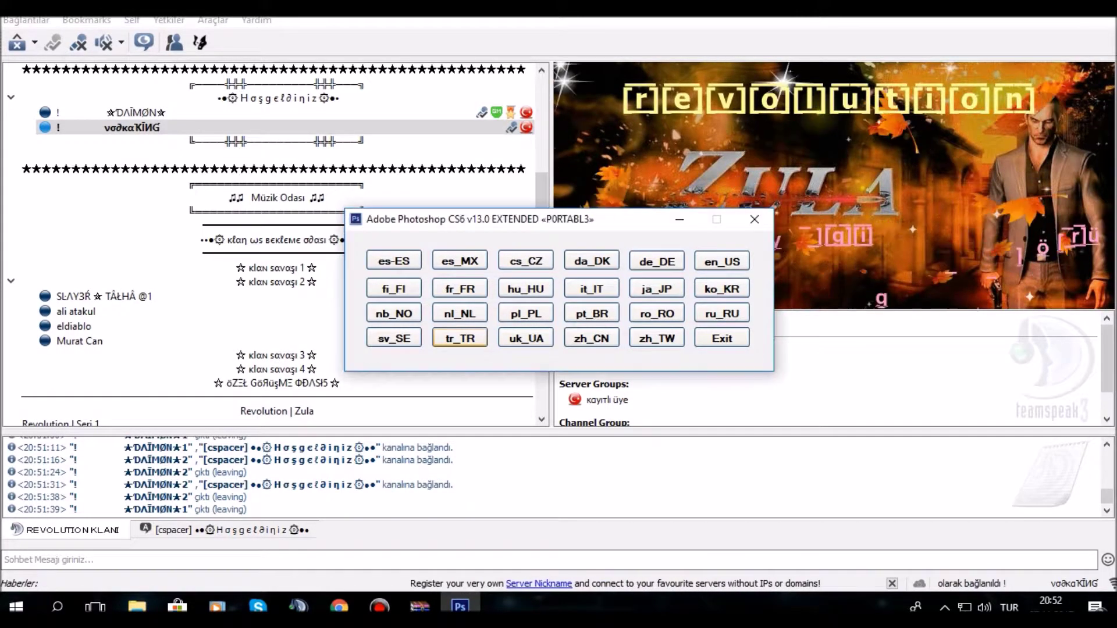
left_click(460, 338)
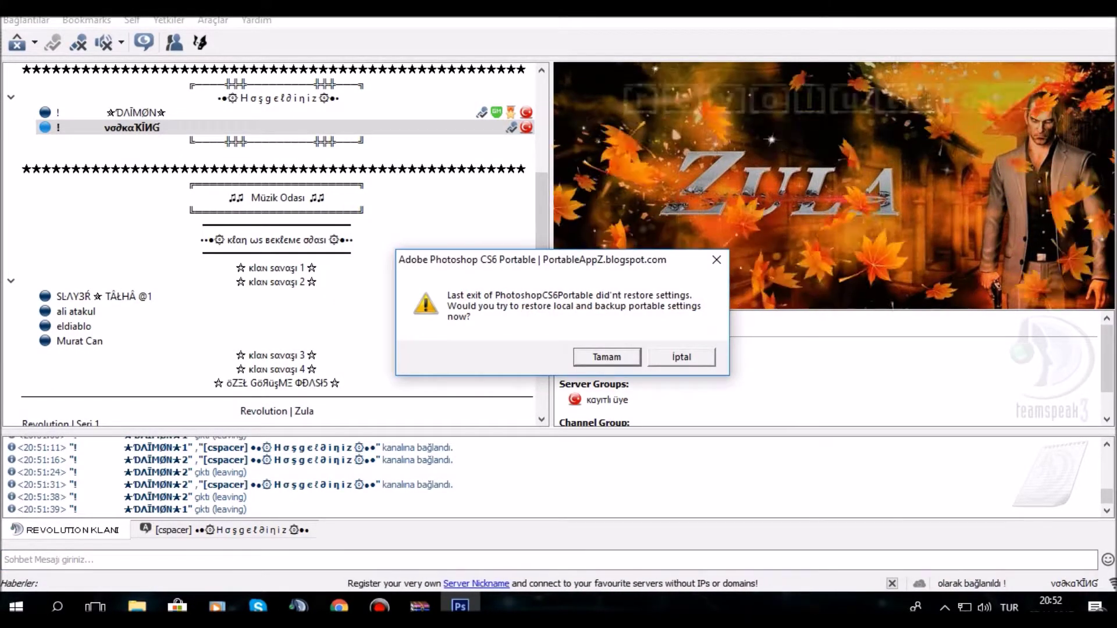
key("Return")
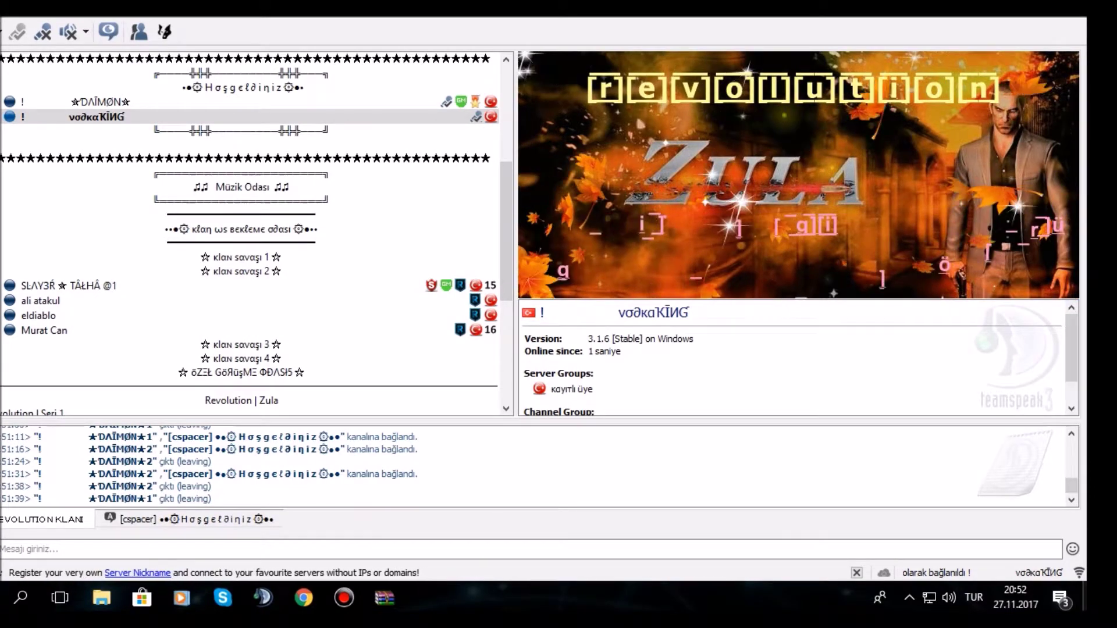
Clear the desktop of other windows and reposition the Photoshop window so that its menu bar is fully visible
key("super+d")
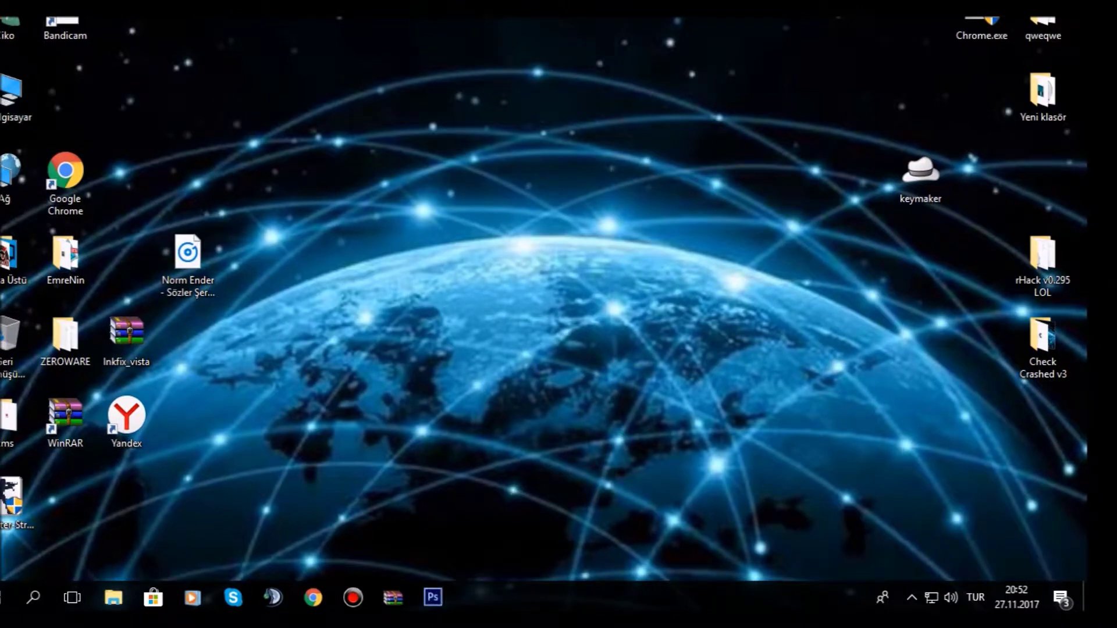
key("ctrl+alt+d")
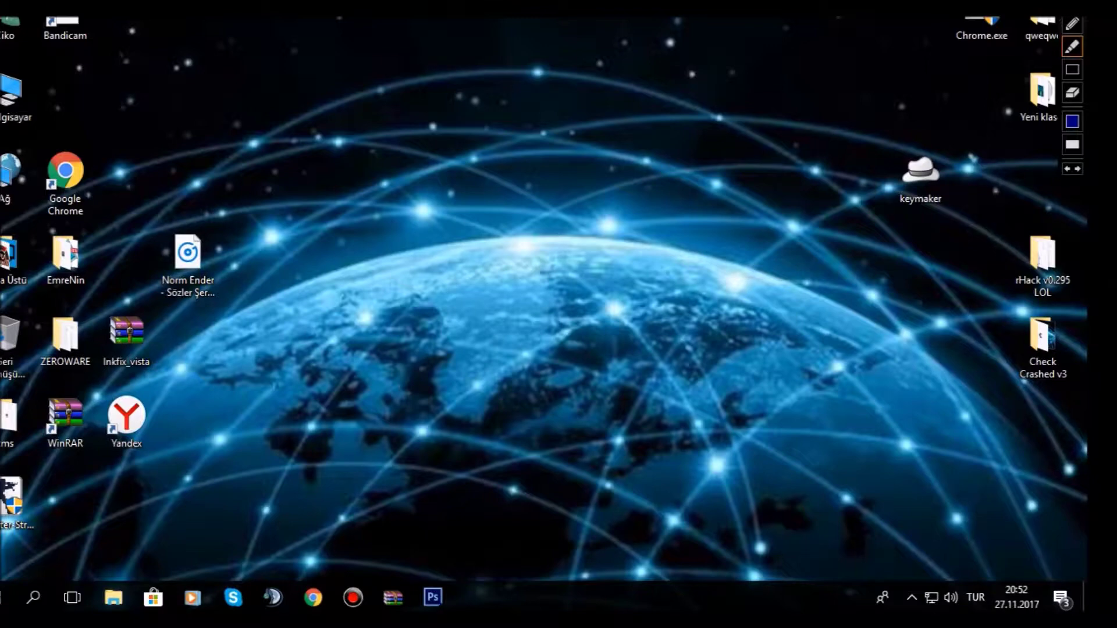
mouse_move(433, 597)
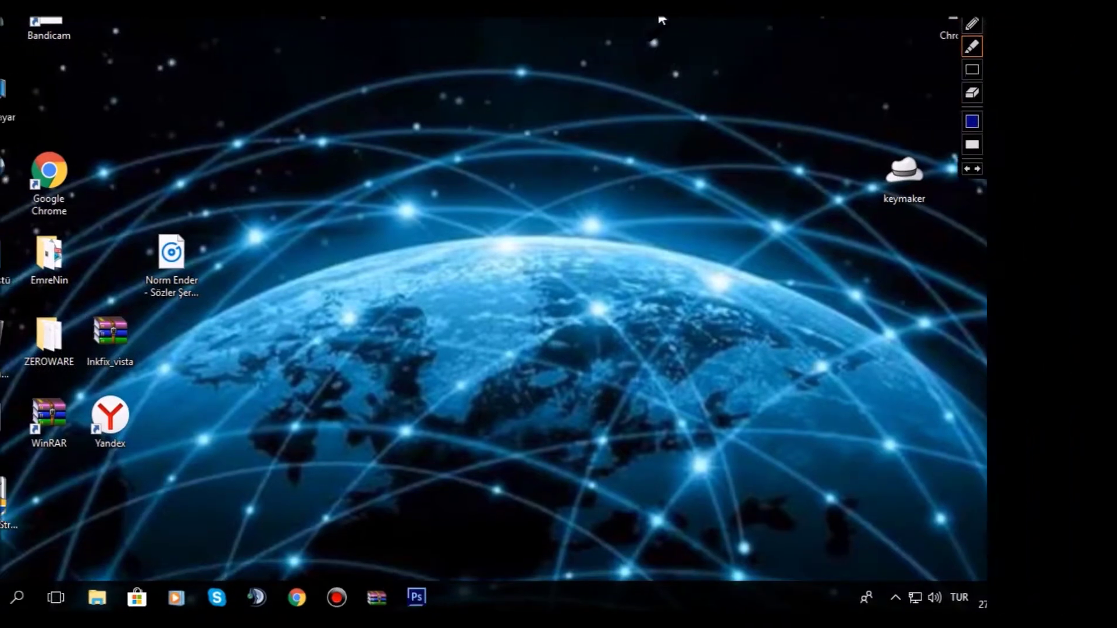
mouse_move(430, 180)
left_mouse_down()
mouse_move(426, 216)
mouse_move(709, 192)
left_mouse_up()
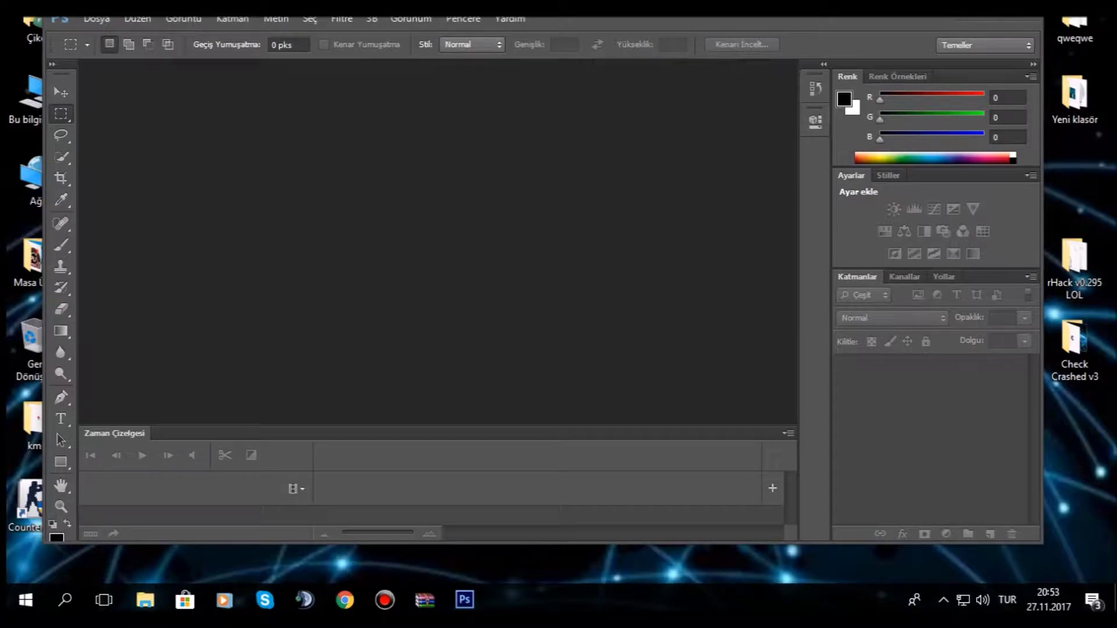
left_click_drag(608, 23, 617, 57)
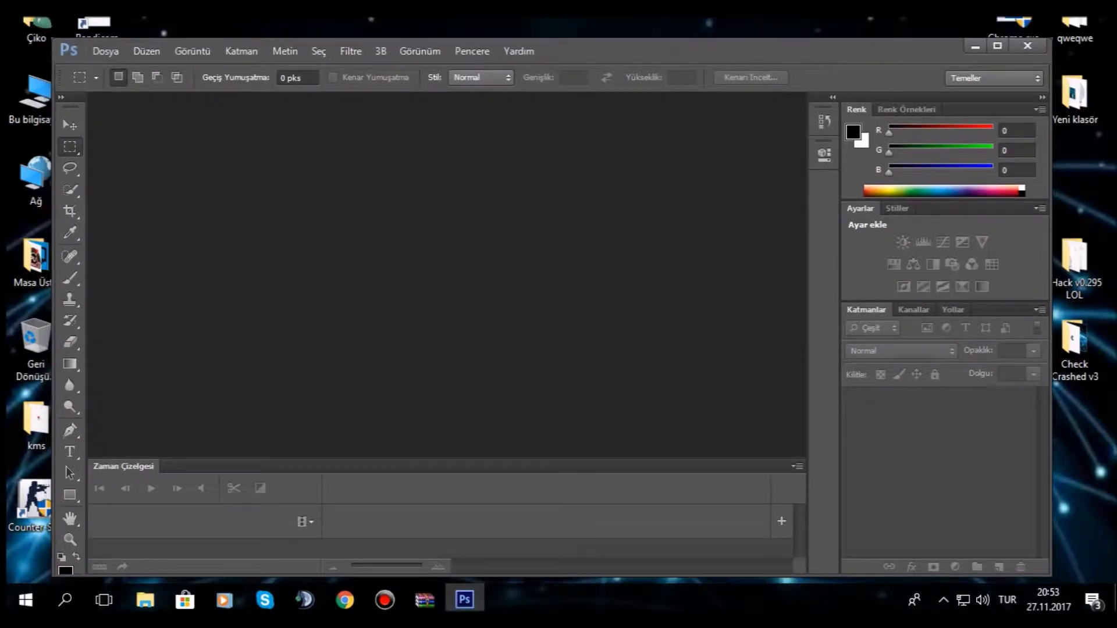
left_click(105, 51)
mouse_move(241, 51)
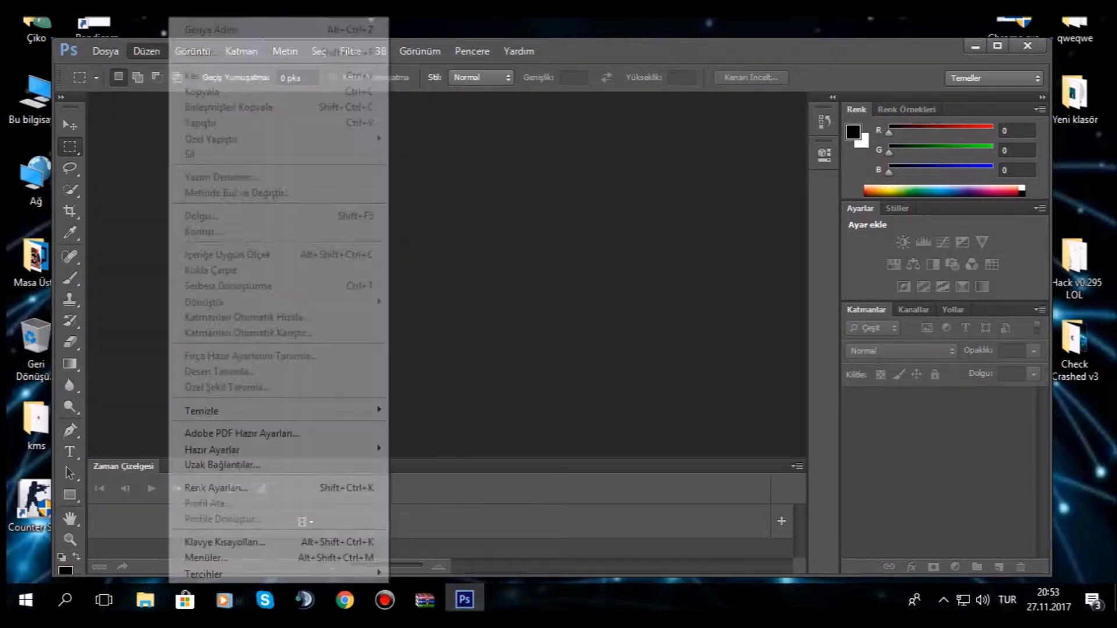
left_click(110, 85)
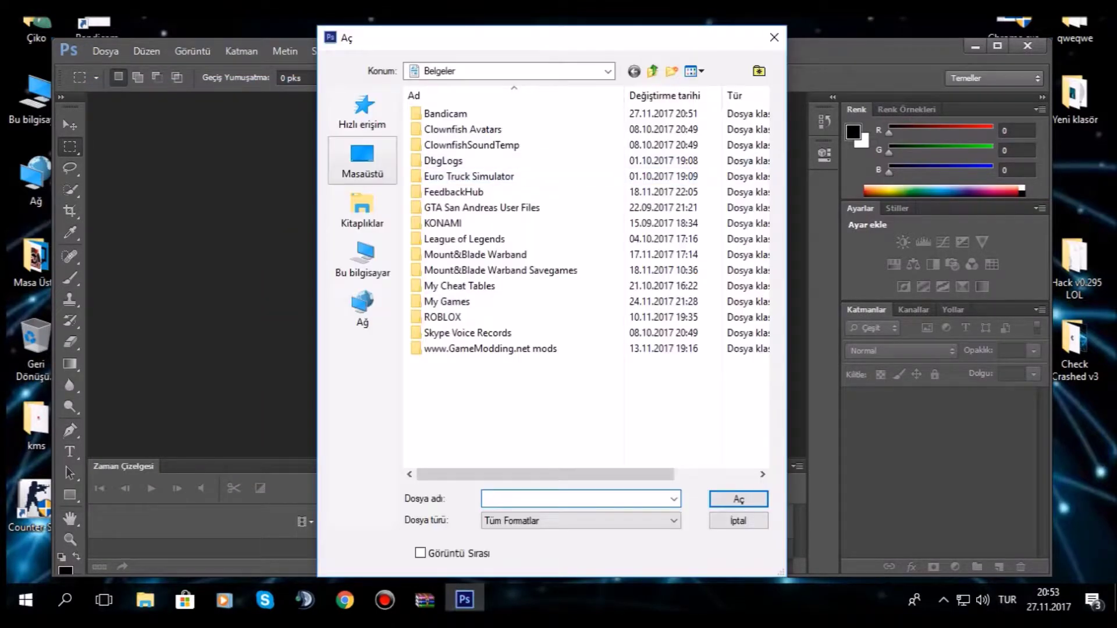
left_click(362, 160)
scroll(495, 230, "down", 3)
scroll(494, 256, "down", 5)
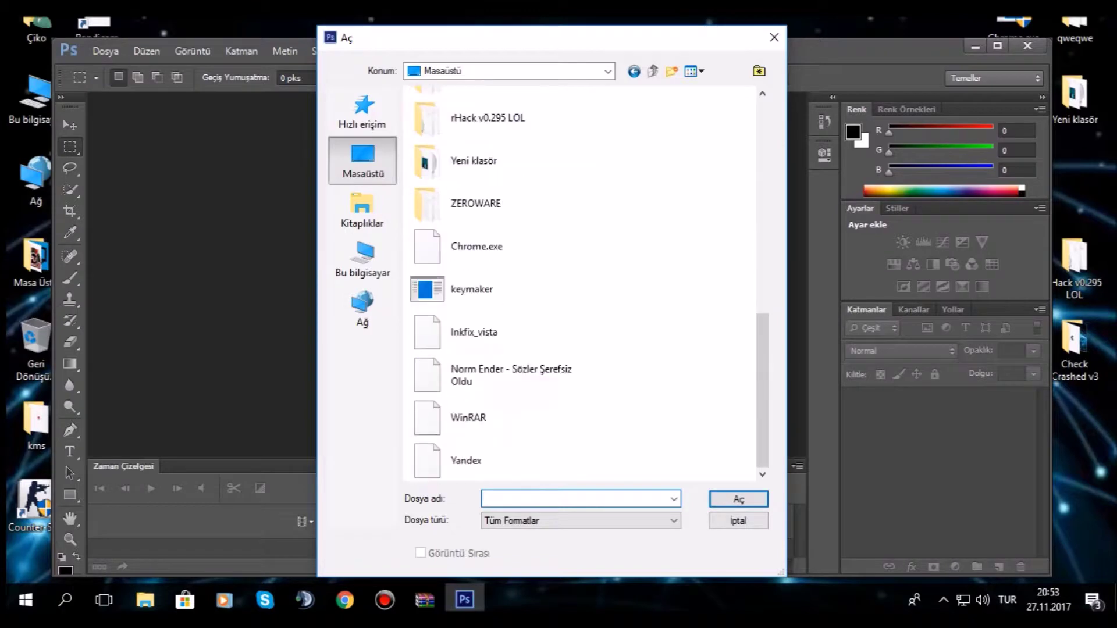
scroll(494, 256, "up", 5)
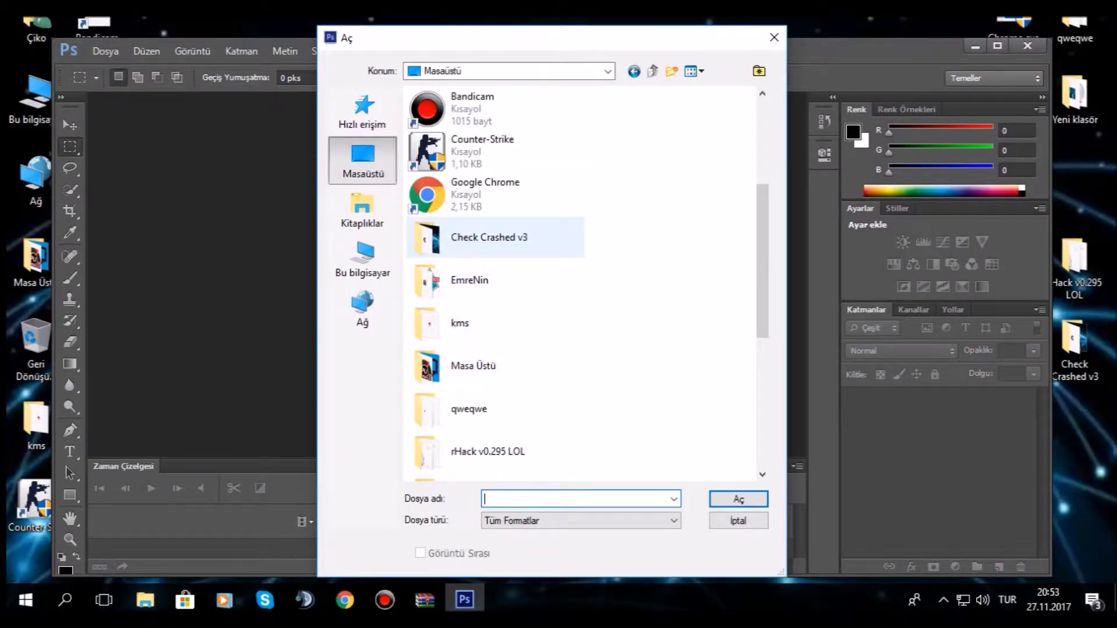
scroll(494, 384, "down", 5)
scroll(495, 384, "up", 5)
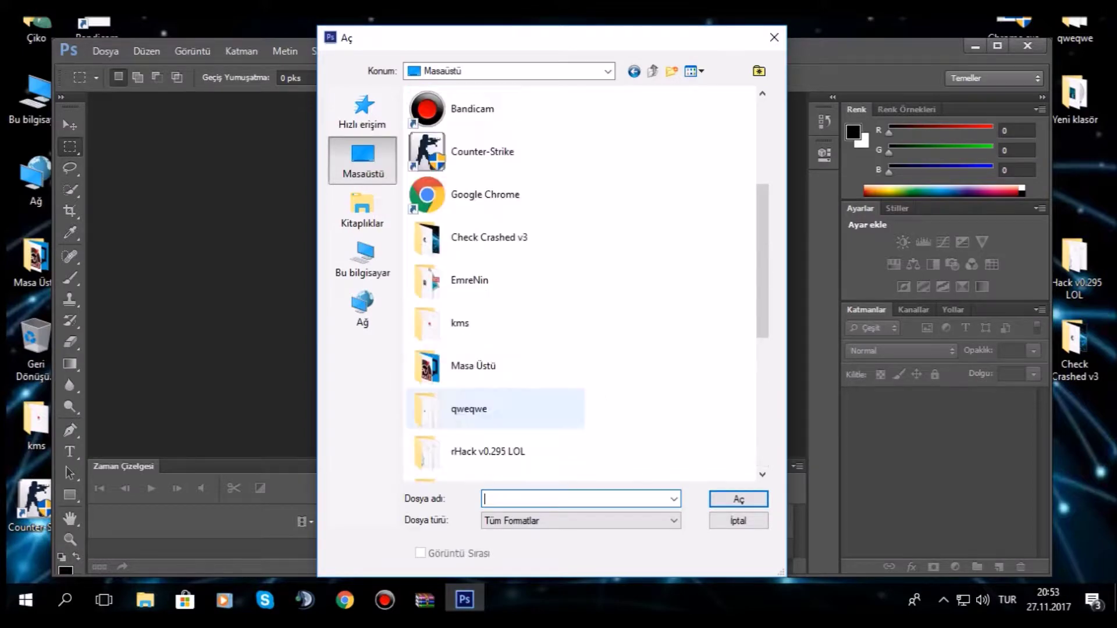
scroll(494, 198, "up", 3)
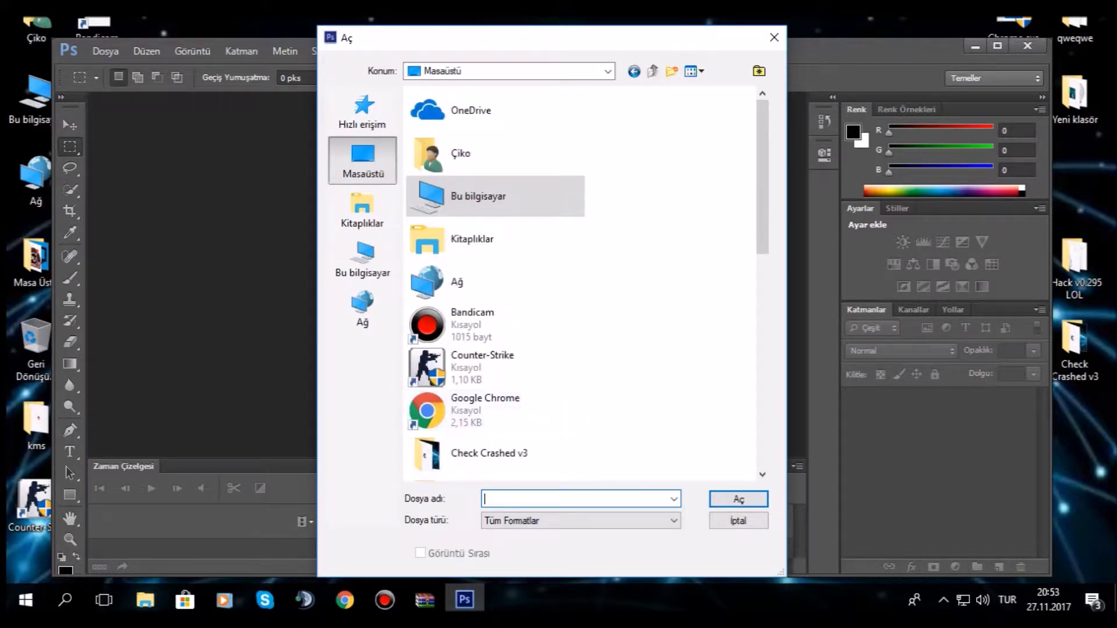
scroll(494, 291, "down", 3)
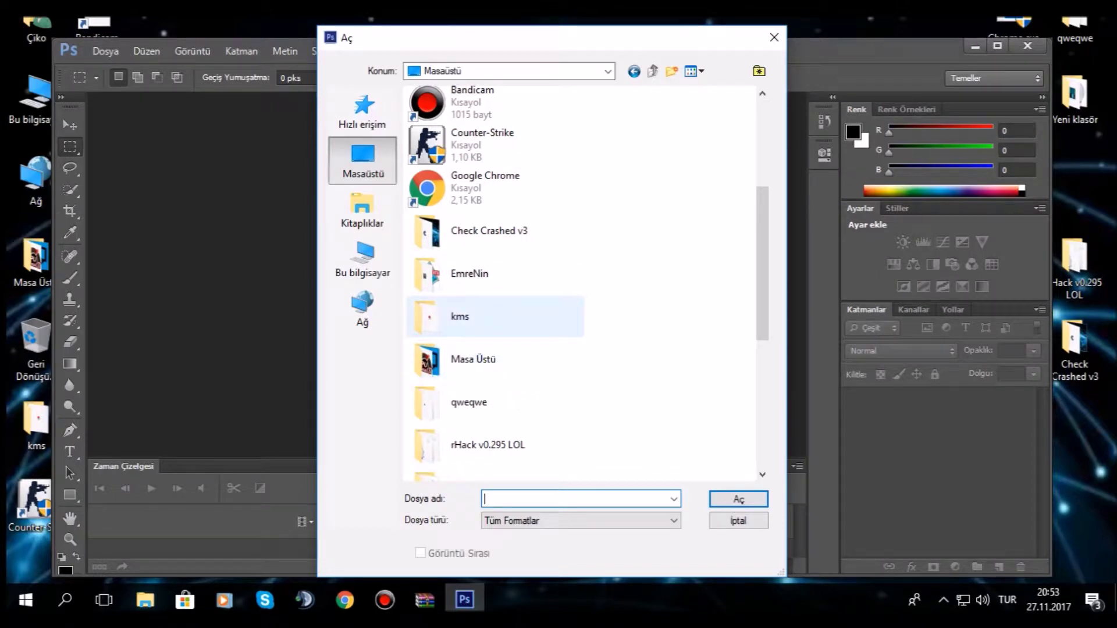
scroll(495, 326, "down", 5)
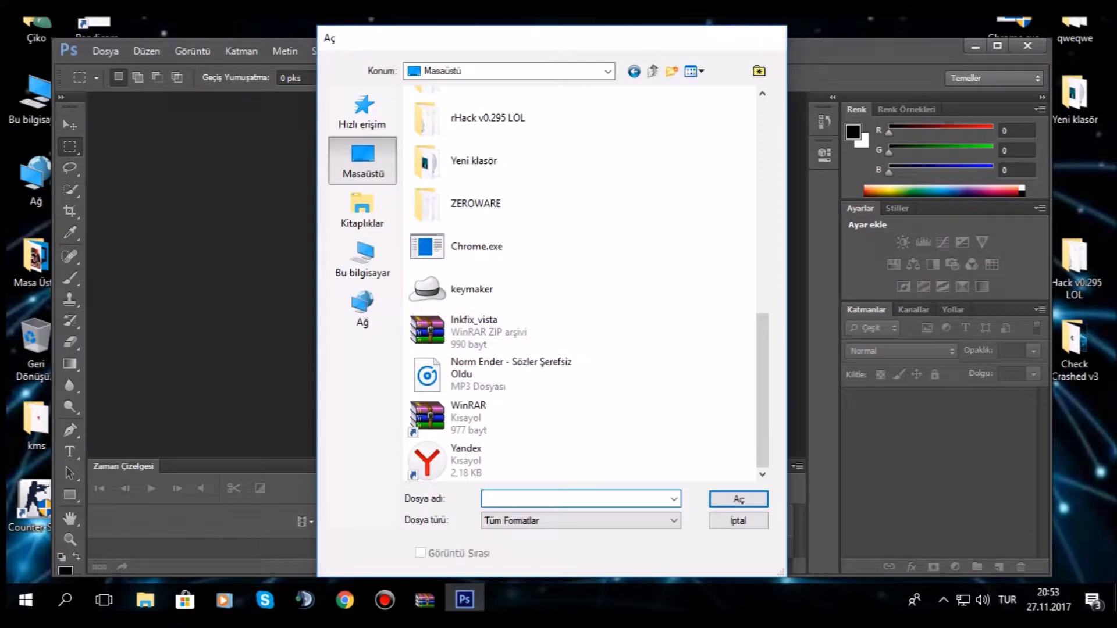
key("Escape")
left_click(106, 51)
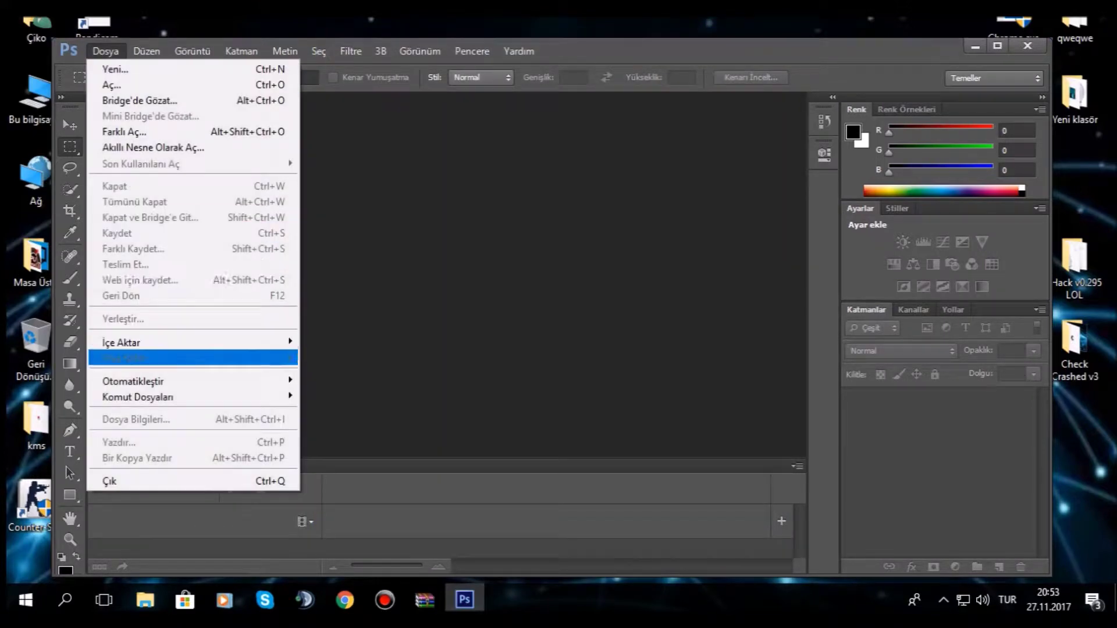
left_click(111, 84)
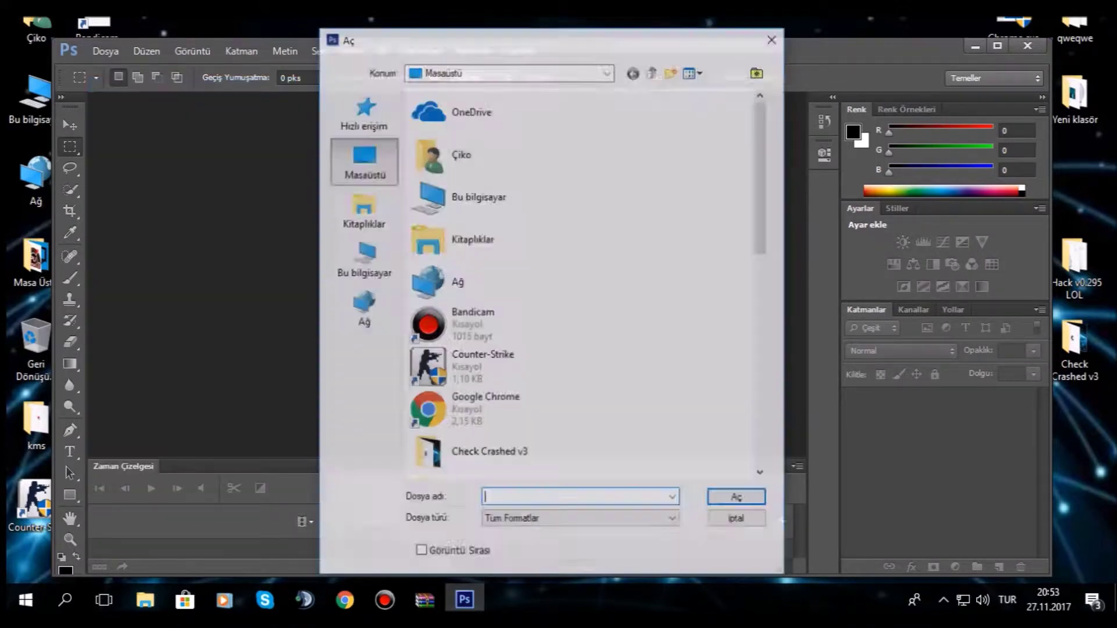
scroll(495, 258, "down", 2)
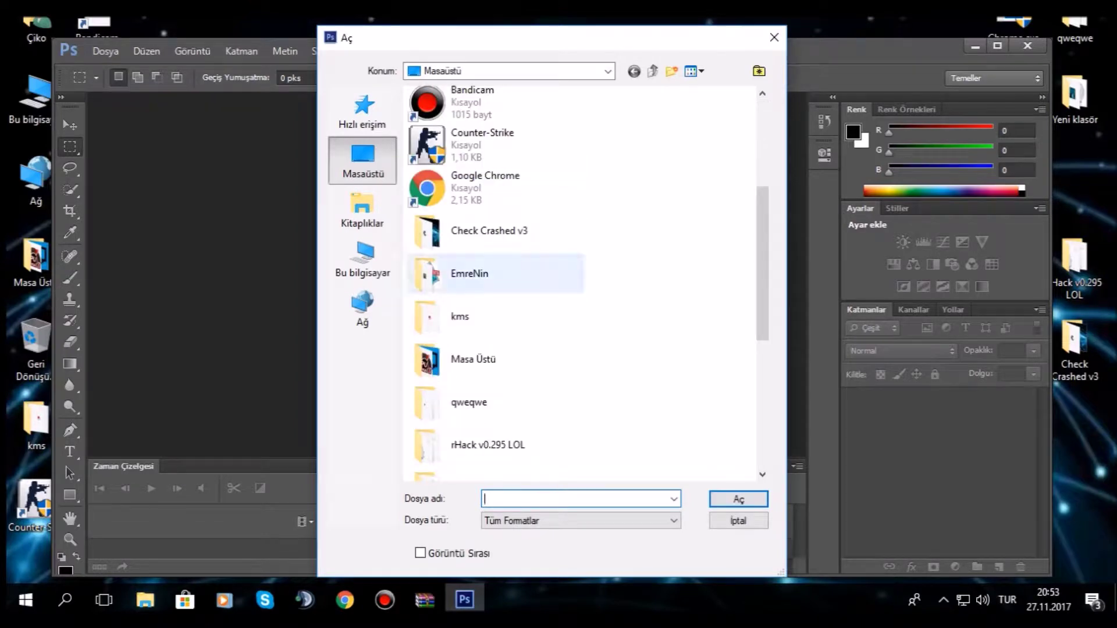
scroll(495, 261, "down", 3)
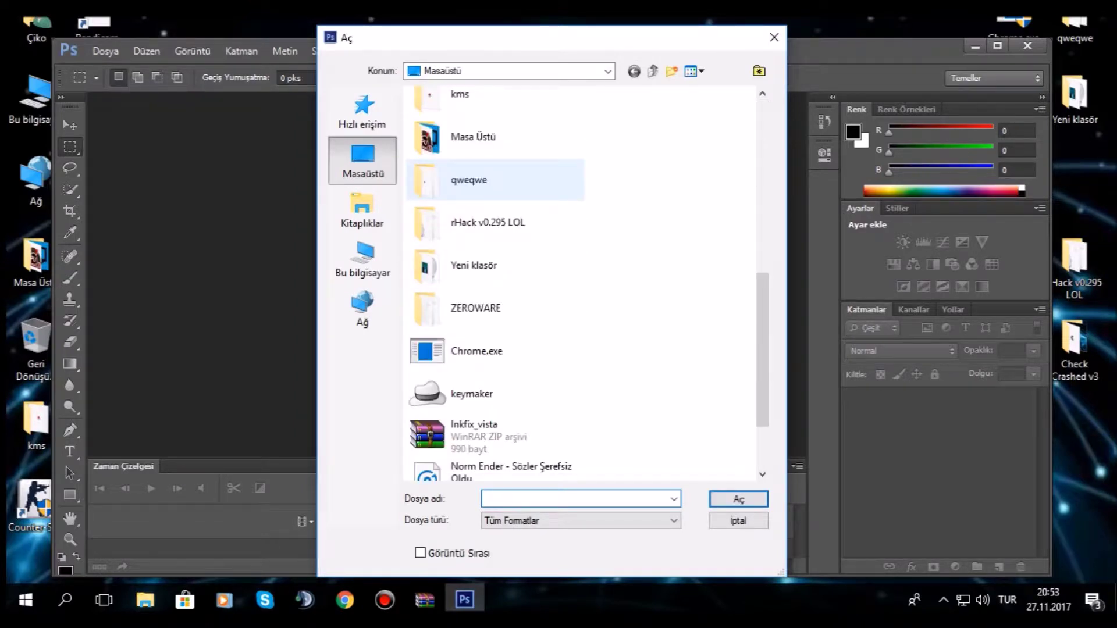
left_click(773, 37)
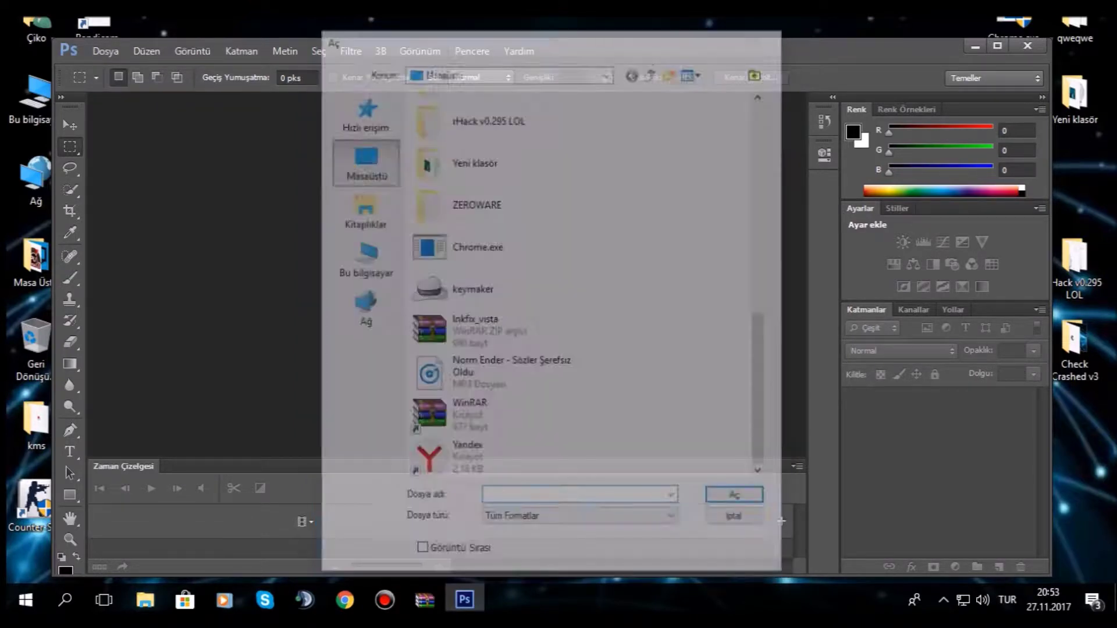
Create a new RGB document 794 pixels wide and 340 pixels high
left_click(105, 51)
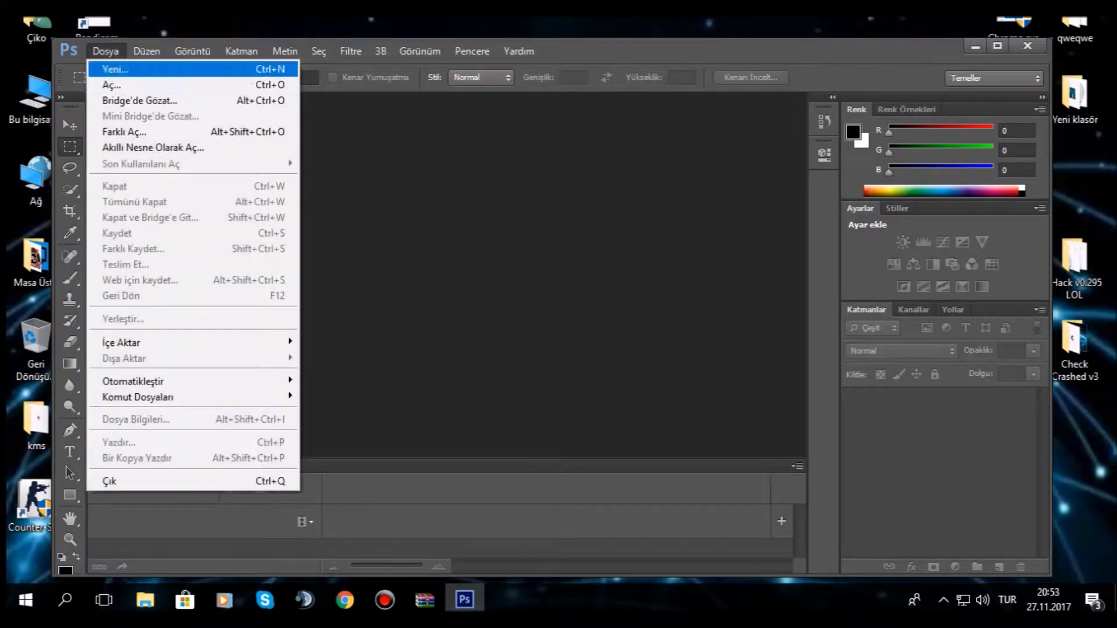
left_click(116, 69)
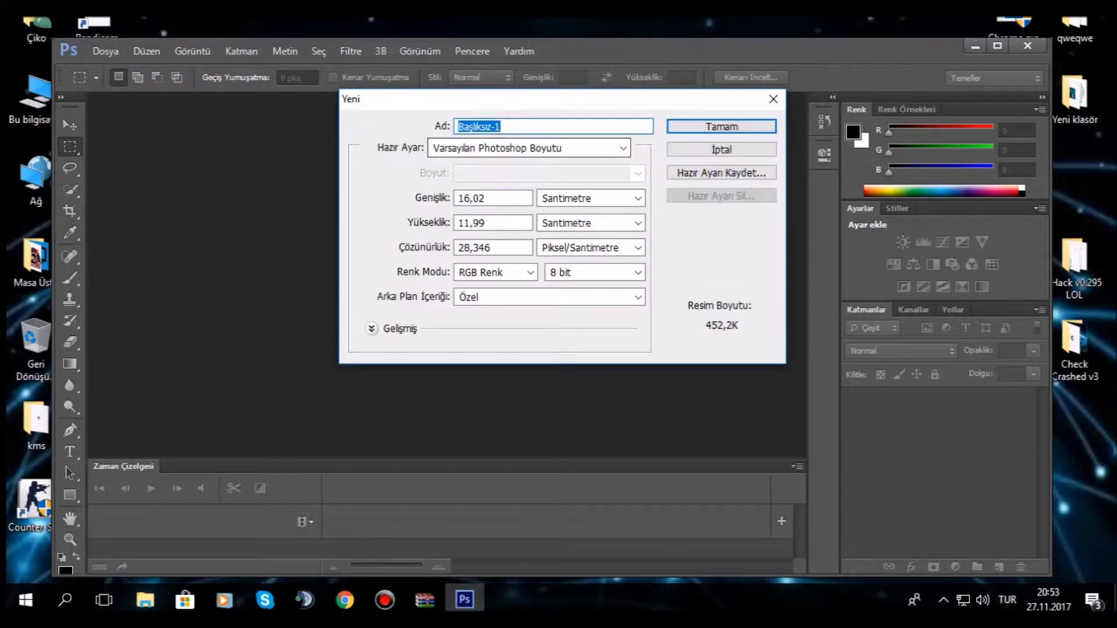
left_click(638, 198)
left_click(589, 215)
double_click(493, 198)
type("794")
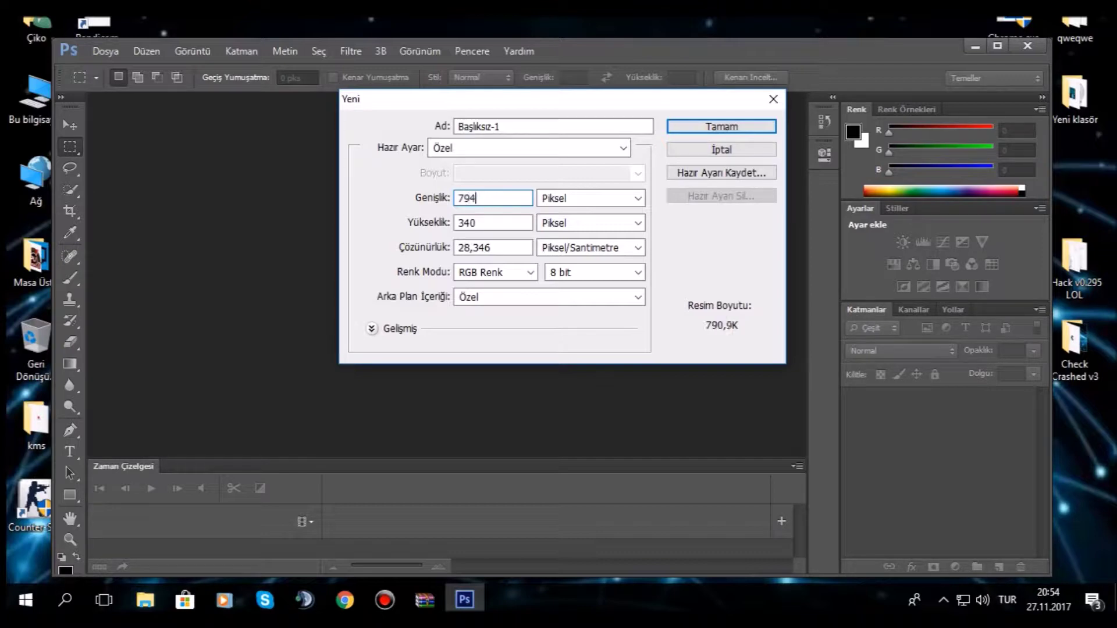
key("Return")
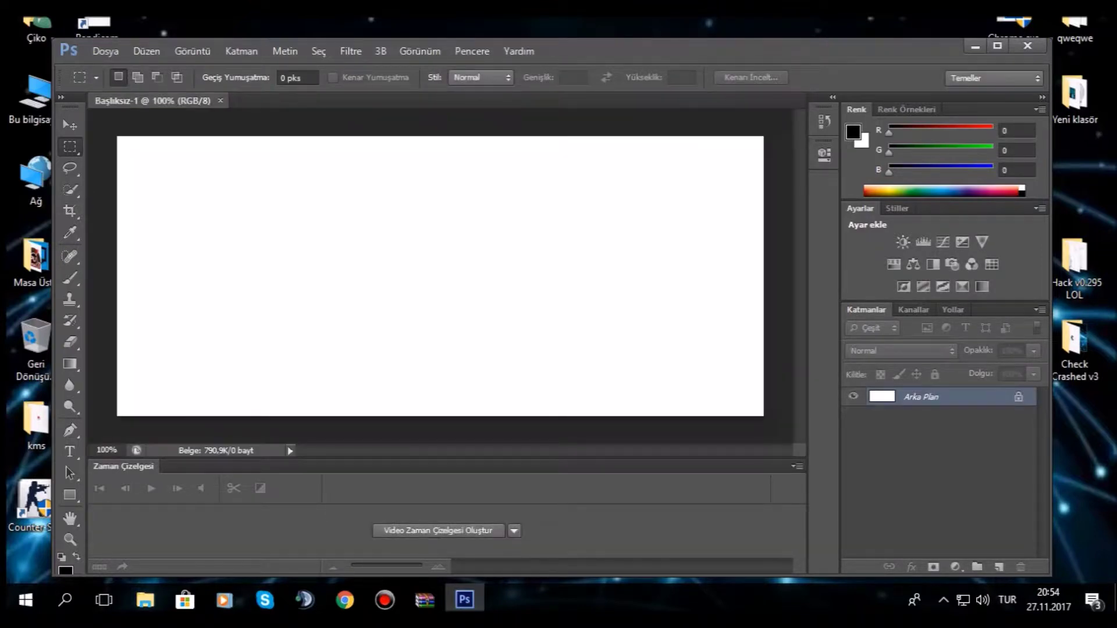
left_click(105, 50)
left_click(123, 319)
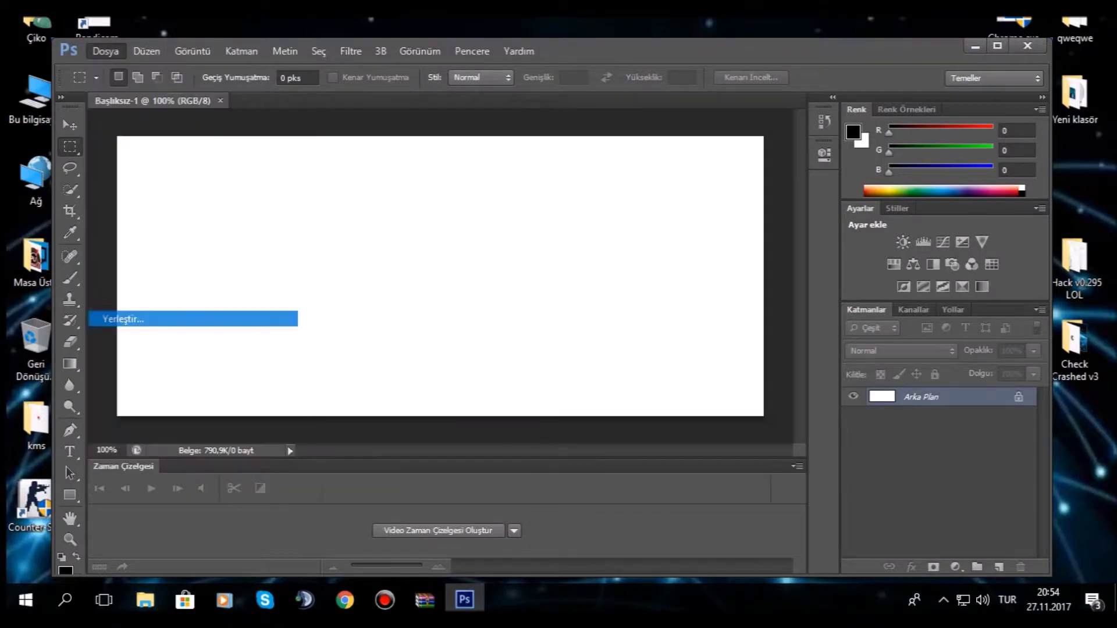
scroll(488, 303, "down", 1)
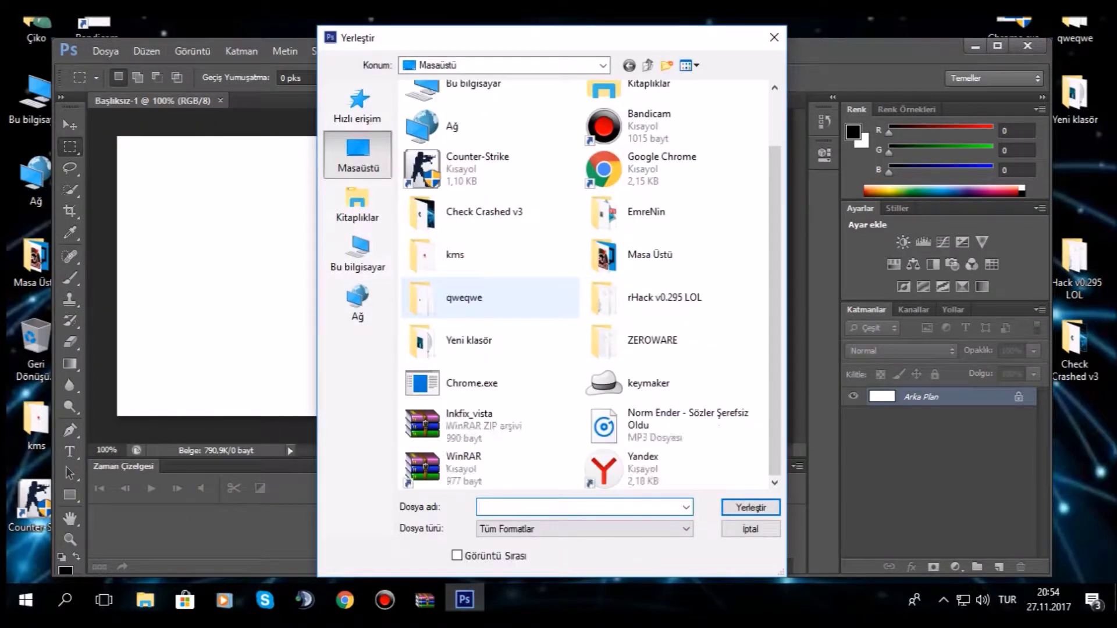
double_click(451, 342)
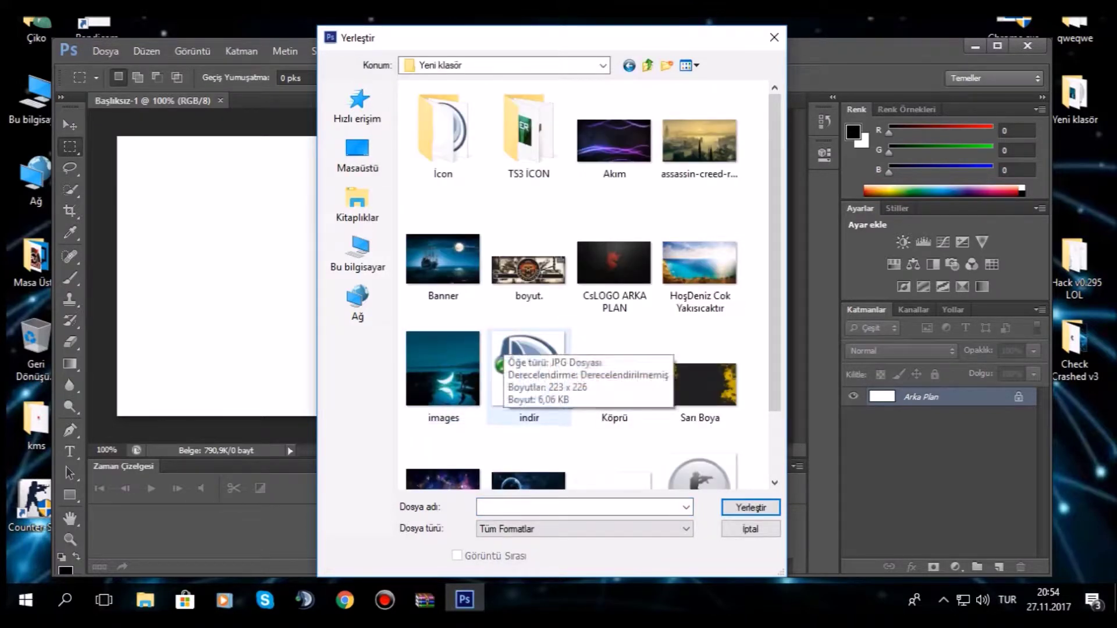
scroll(512, 349, "down", 1)
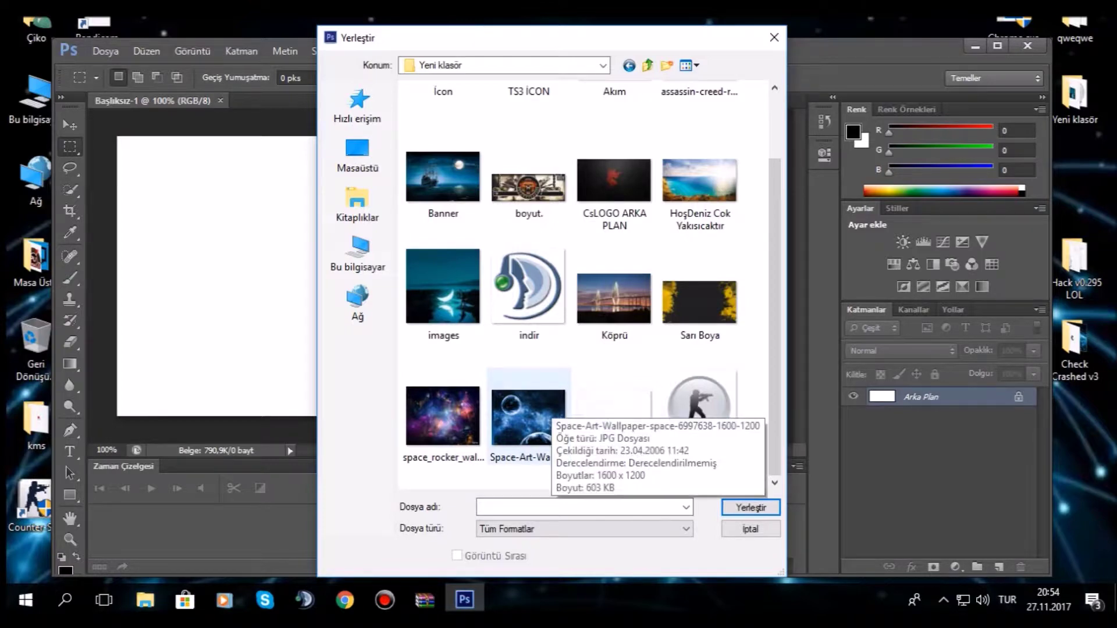
double_click(528, 416)
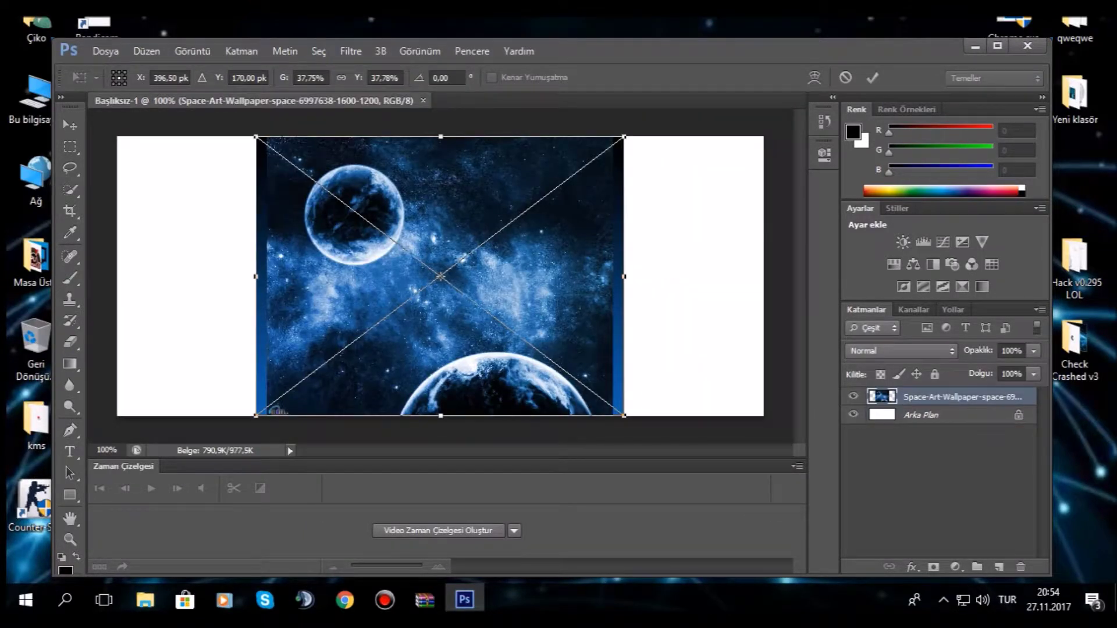
Stretch the placed space wallpaper to about 74% width and 44% height so it covers the whole canvas, and commit it
left_click_drag(257, 415, 89, 433)
left_click_drag(624, 433, 808, 423)
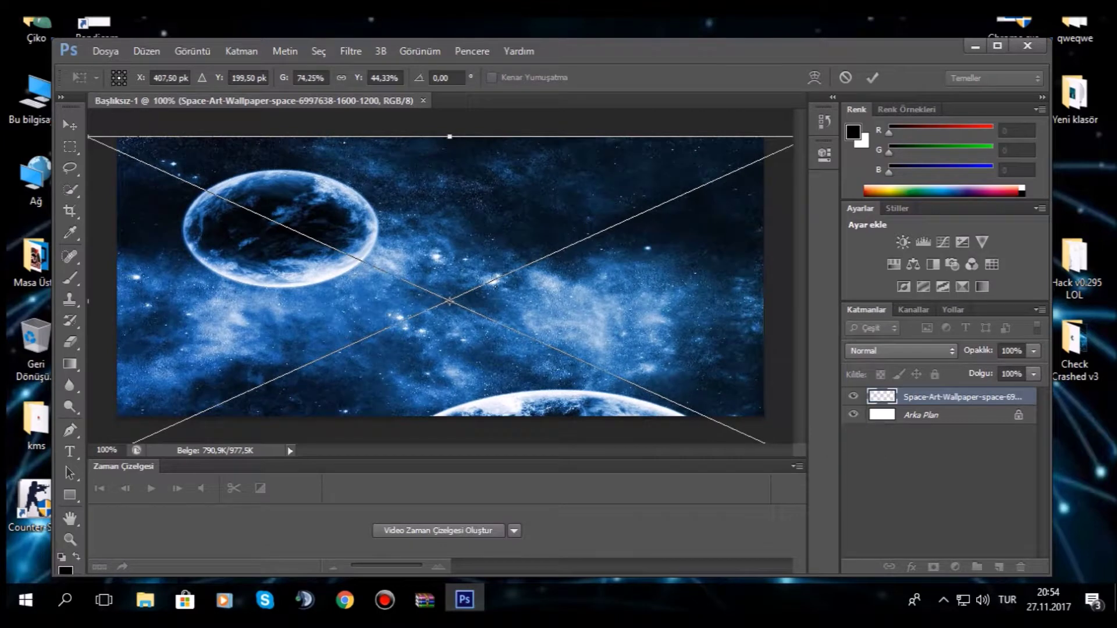
key("Return")
key("m")
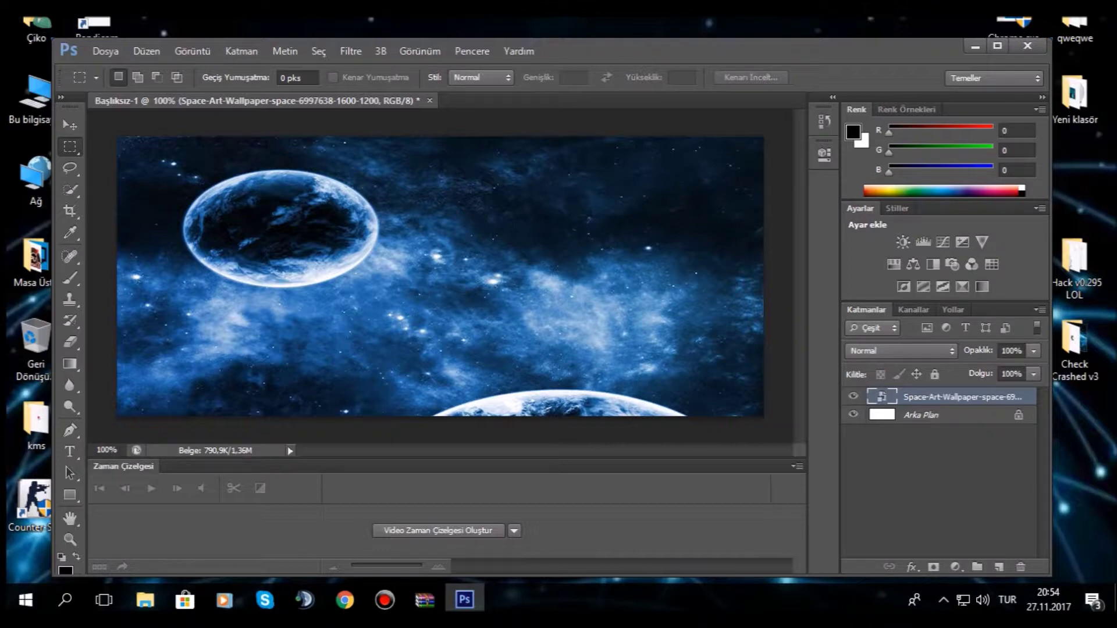
Close the Timeline (Zaman Çizelgesi) to free space below the canvas
left_click(796, 466)
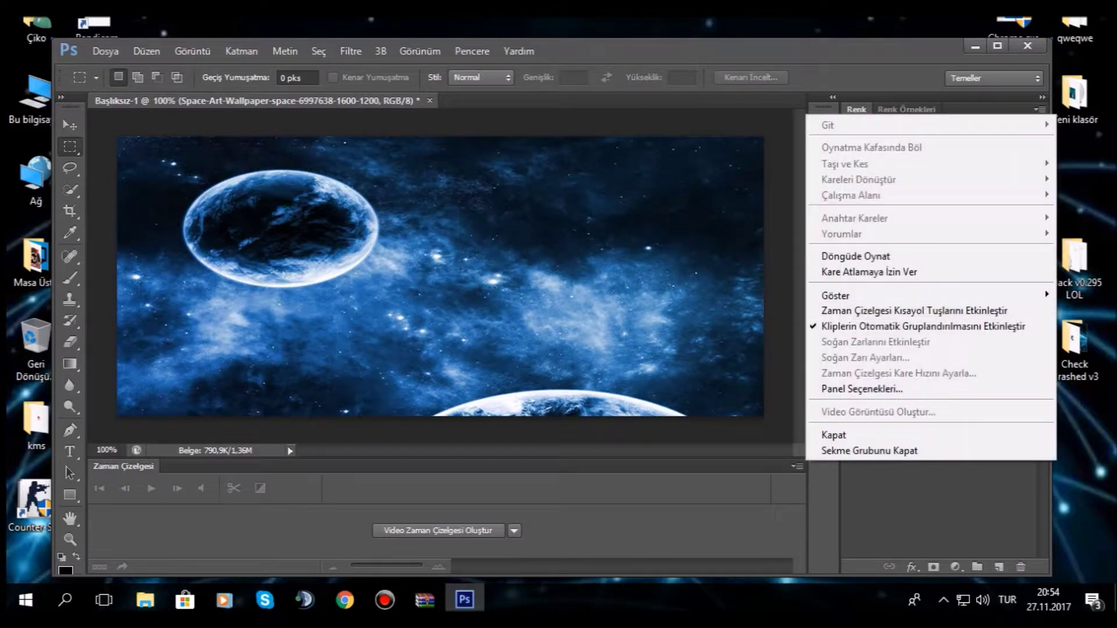
left_click(834, 435)
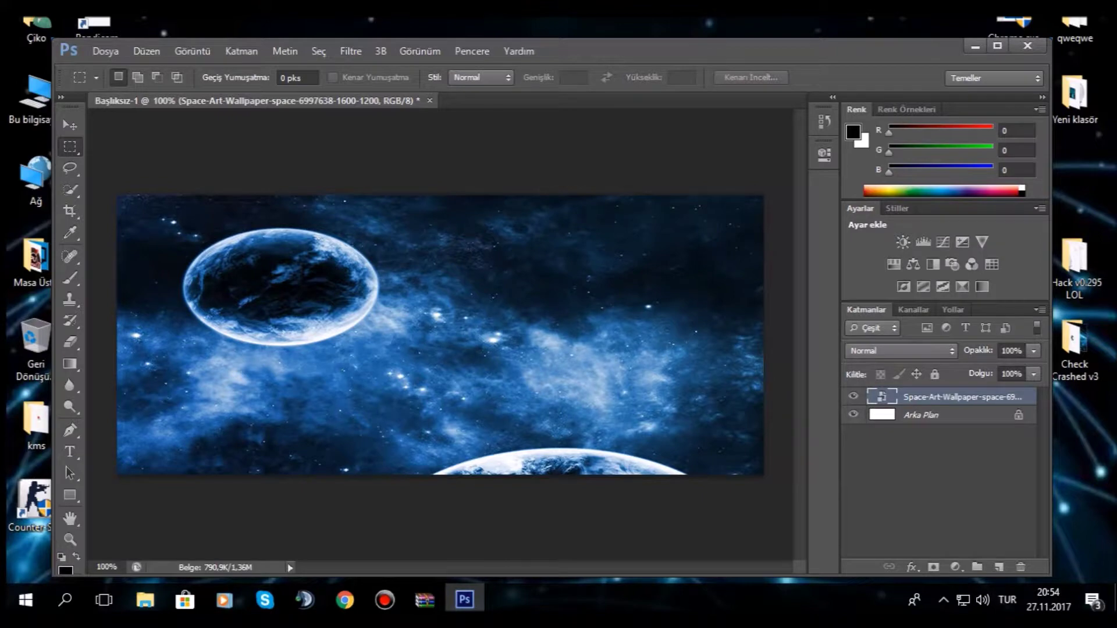
Draw a black horizontal rectangle about 840 × 52 pixels across the full banner width, just below its vertical middle
key("t")
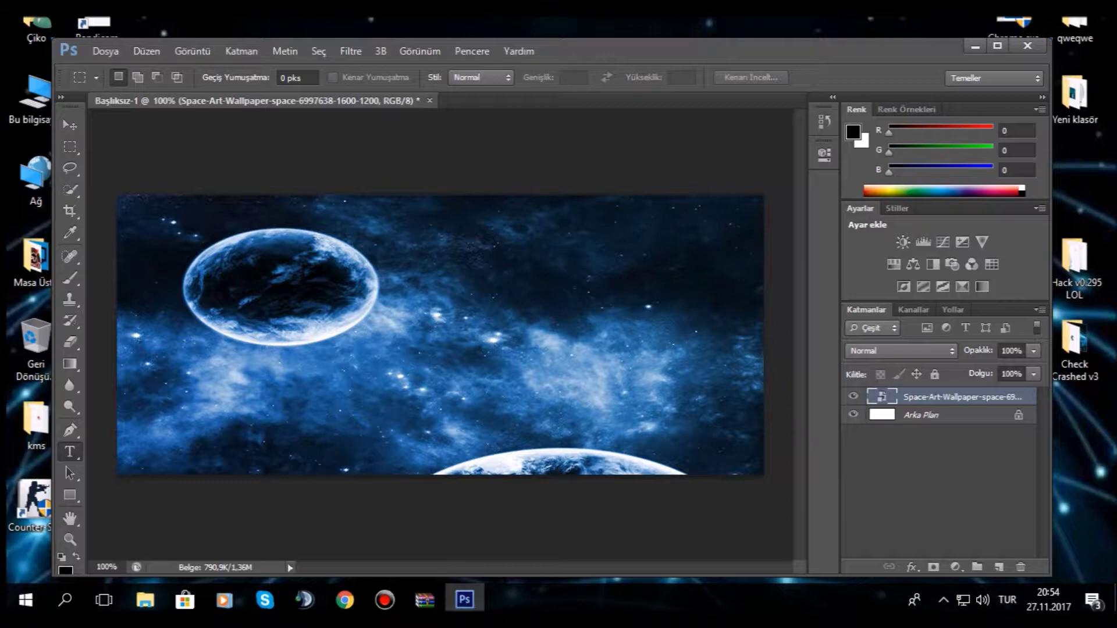
key("u")
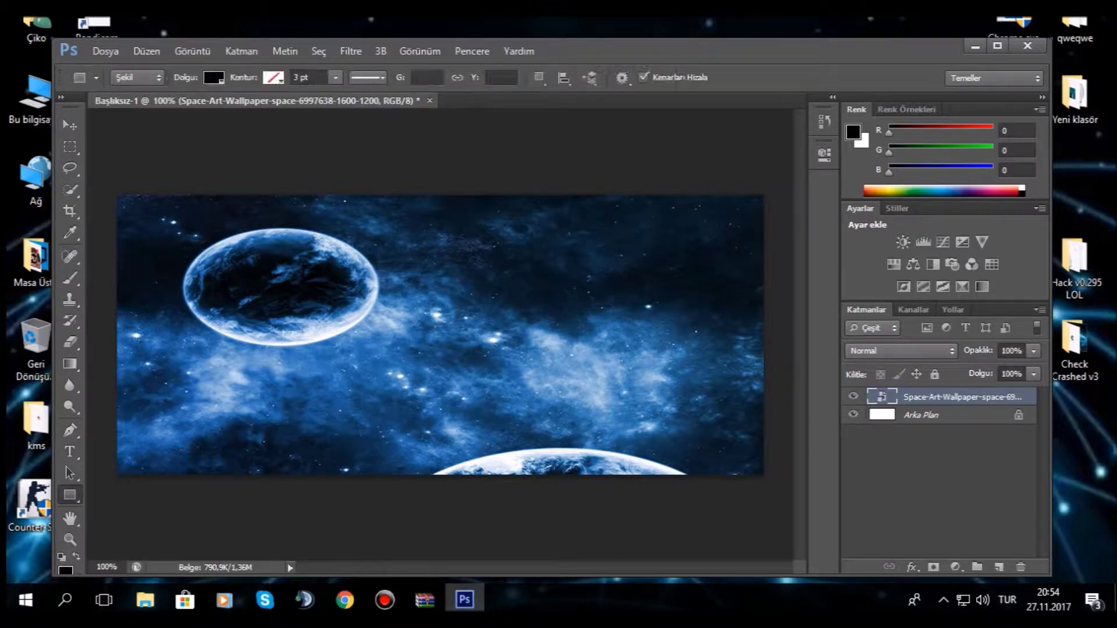
right_click(70, 494)
left_click(138, 523)
right_click(69, 495)
left_click(139, 523)
left_click_drag(104, 348, 788, 389)
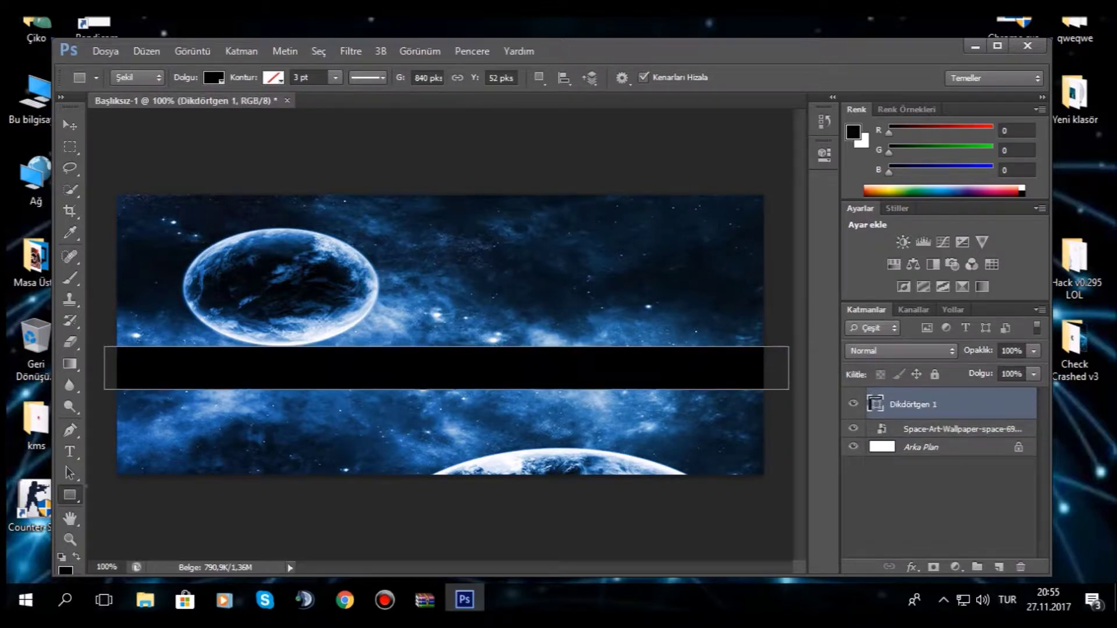
Draw a black ellipse about 151 × 110 pixels and move it so it sits centred vertically on the black band
right_click(70, 495)
left_click(138, 523)
left_click_drag(418, 349, 540, 439)
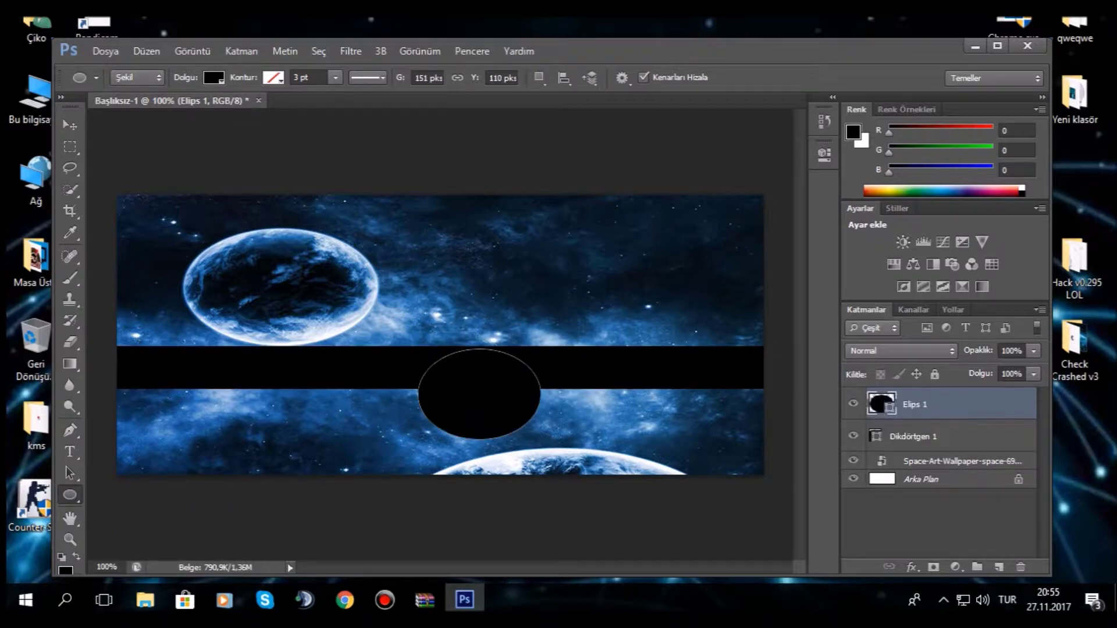
key("ctrl+t")
left_click_drag(489, 407, 468, 381)
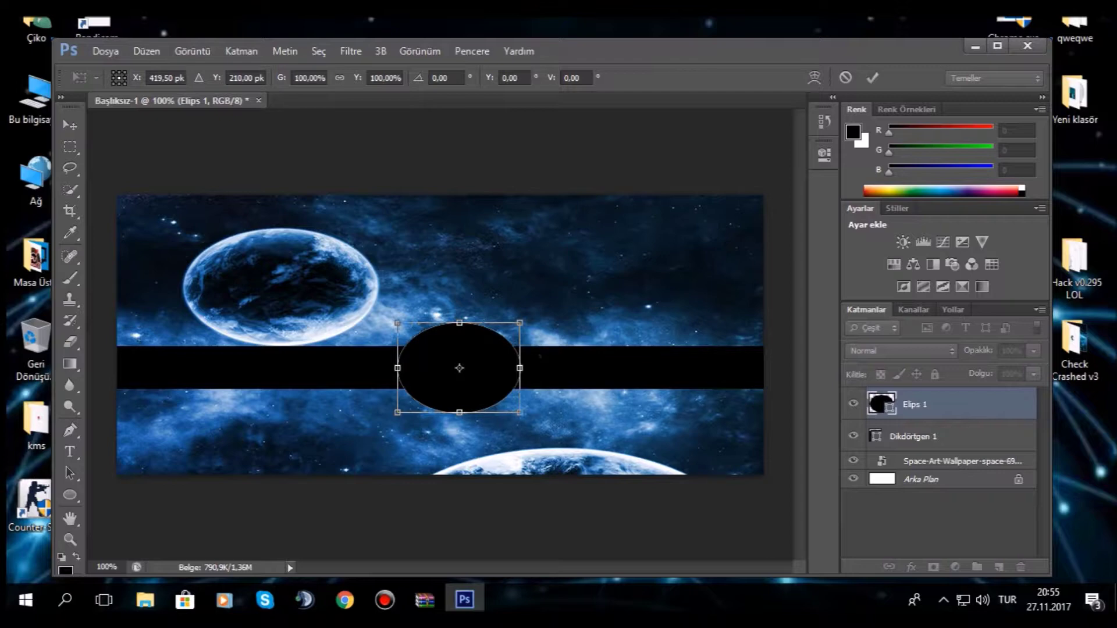
key("Return")
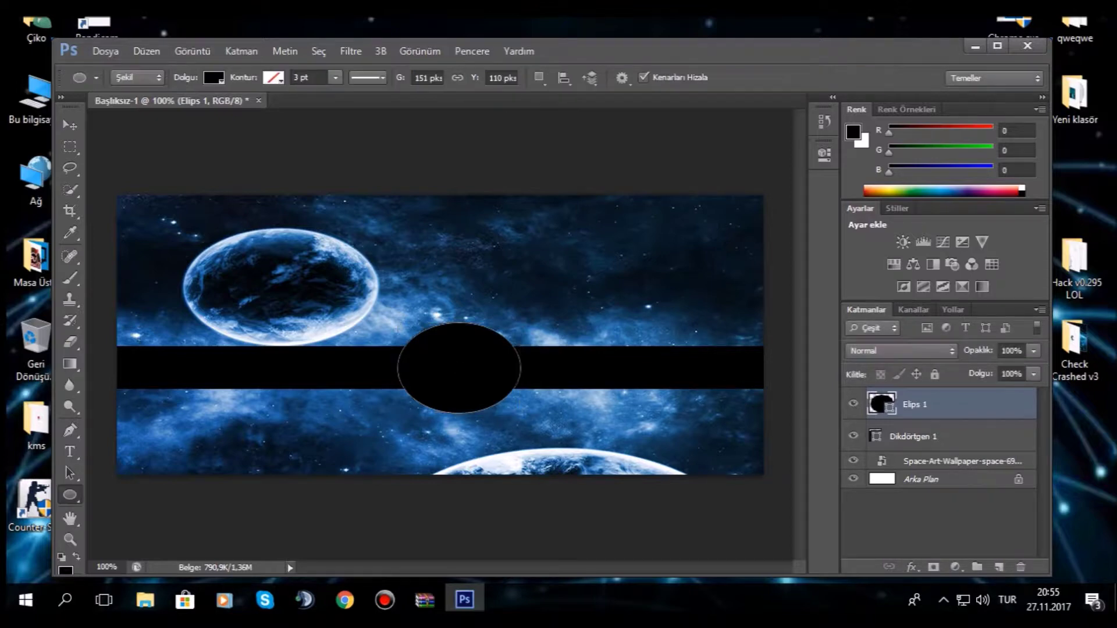
Place the wolf head image wolves-logo-bulls-colors from the İcon subfolder into the document
left_click(105, 51)
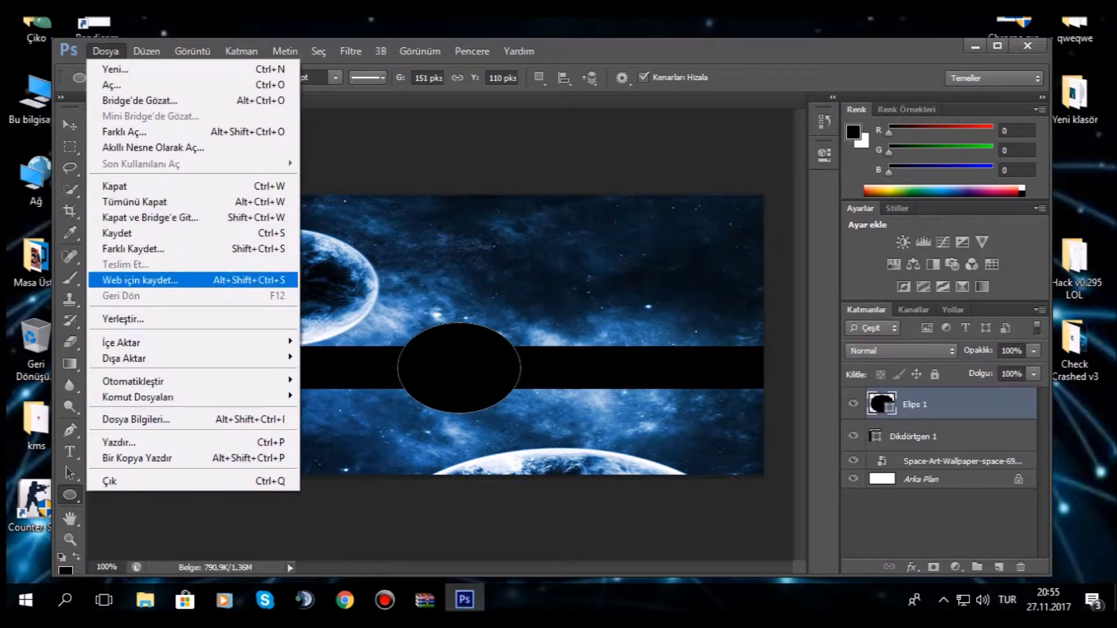
left_click(125, 320)
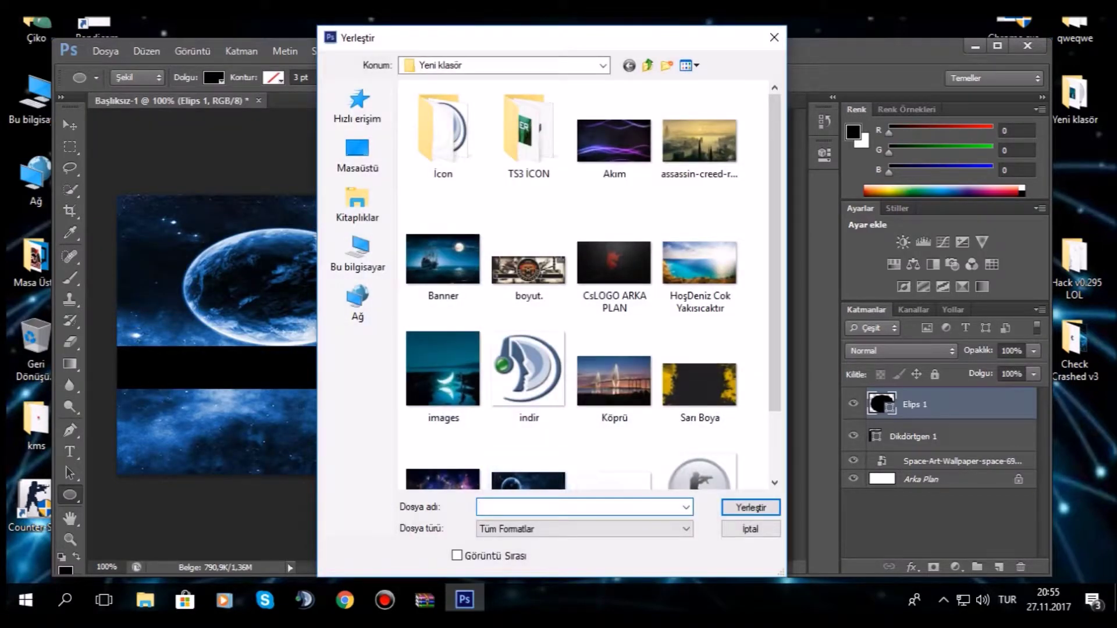
left_click(528, 269)
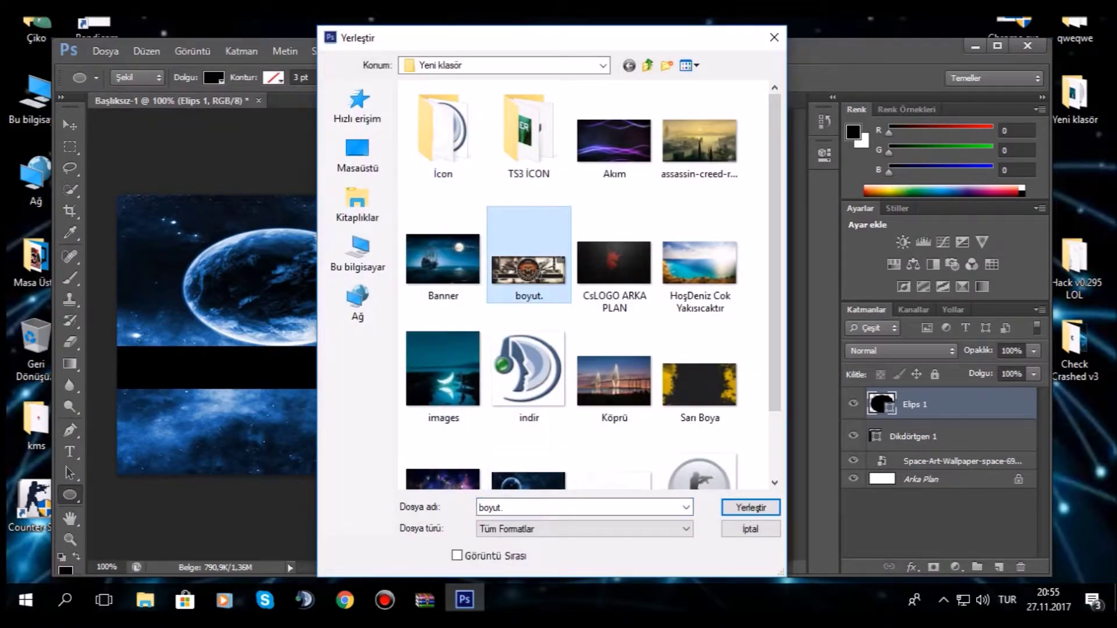
double_click(442, 130)
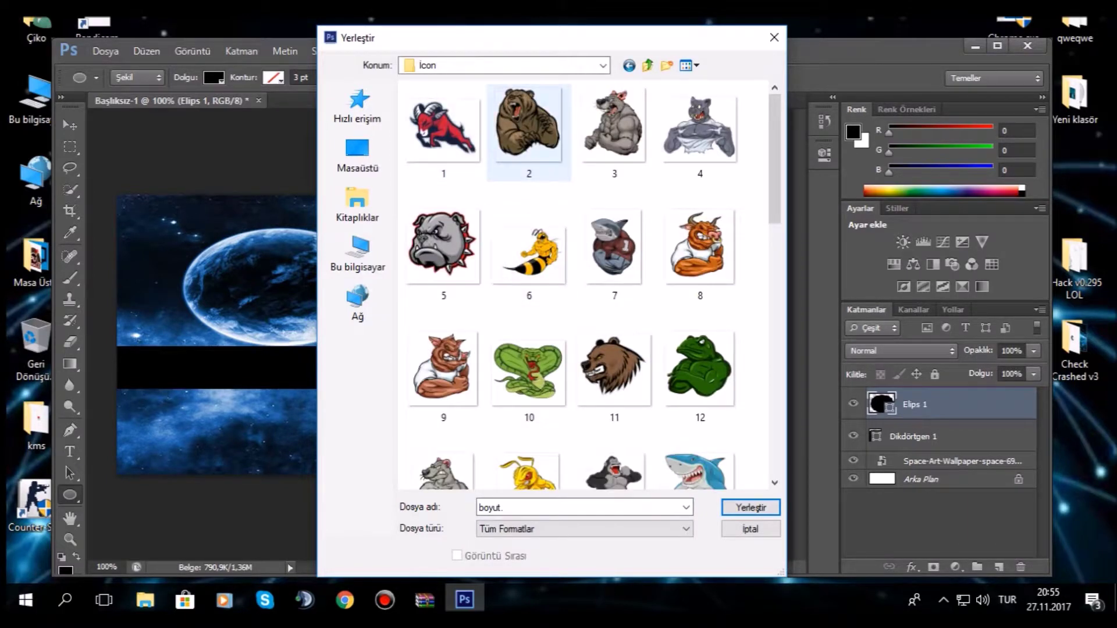
scroll(585, 285, "down", 10)
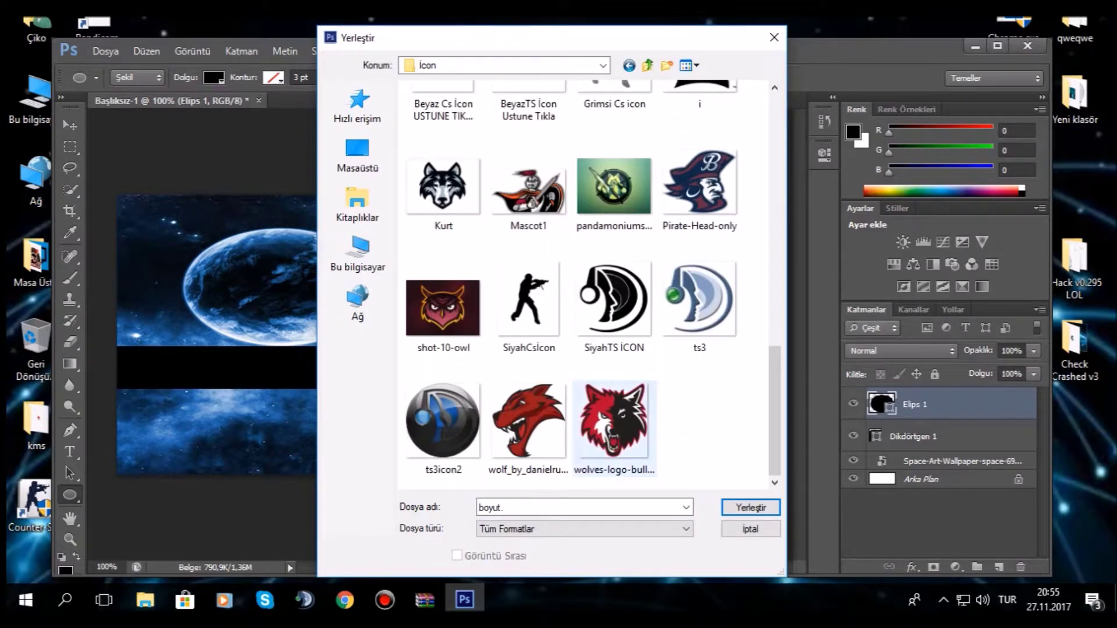
double_click(615, 421)
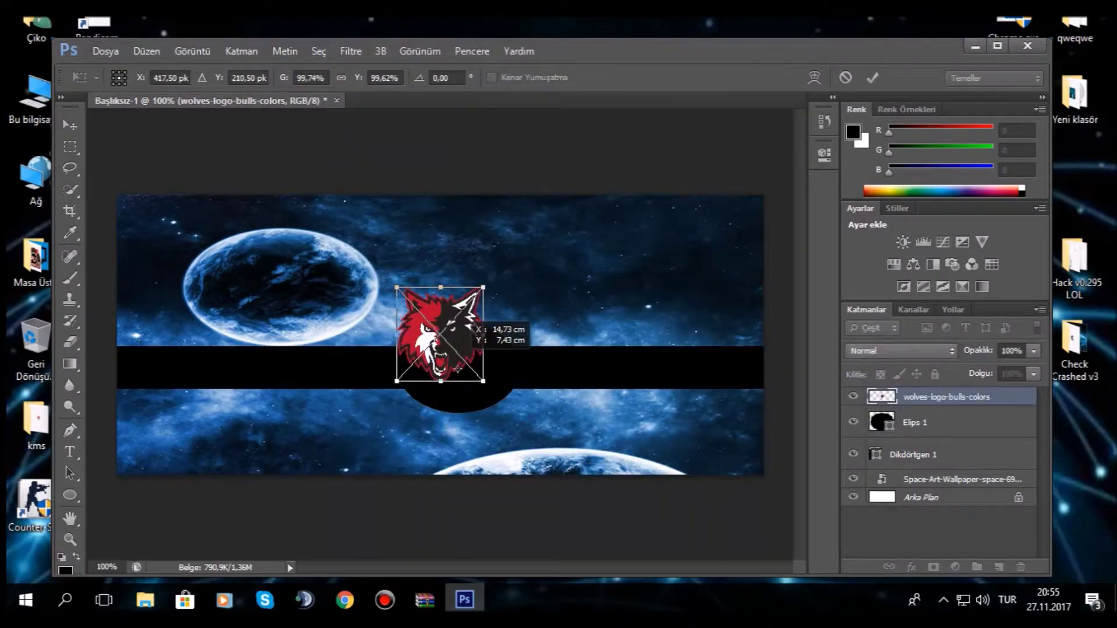
Scale the wolf logo to about 95% width and 75% height, fit it inside the black ellipse, and commit it
left_click_drag(433, 341, 453, 365)
left_click_drag(416, 314, 420, 335)
left_click_drag(462, 370, 435, 353)
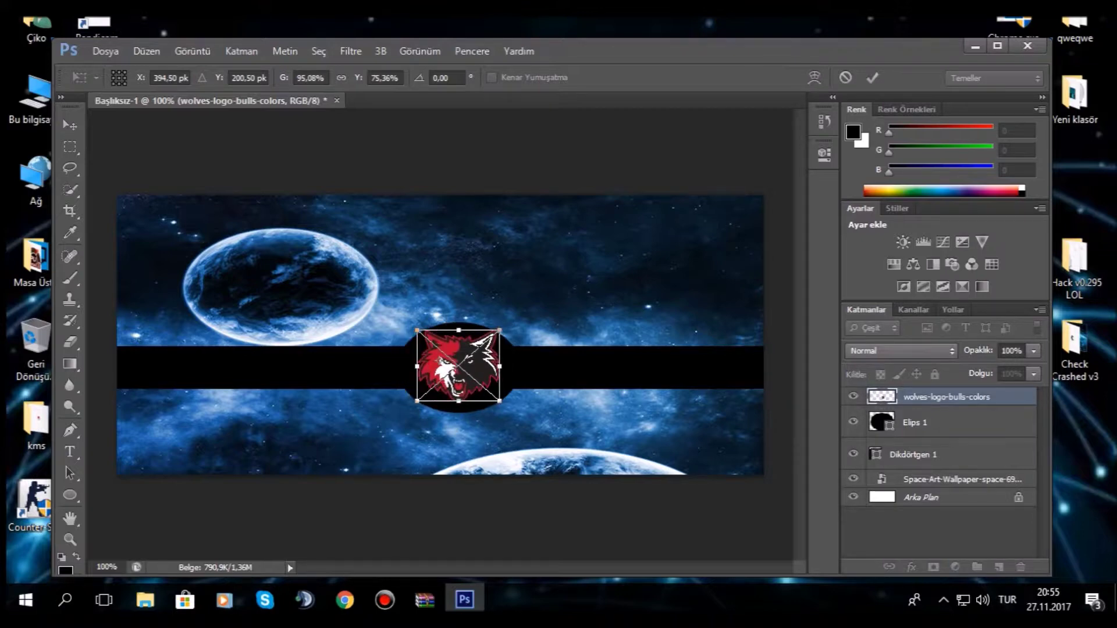
left_click(872, 77)
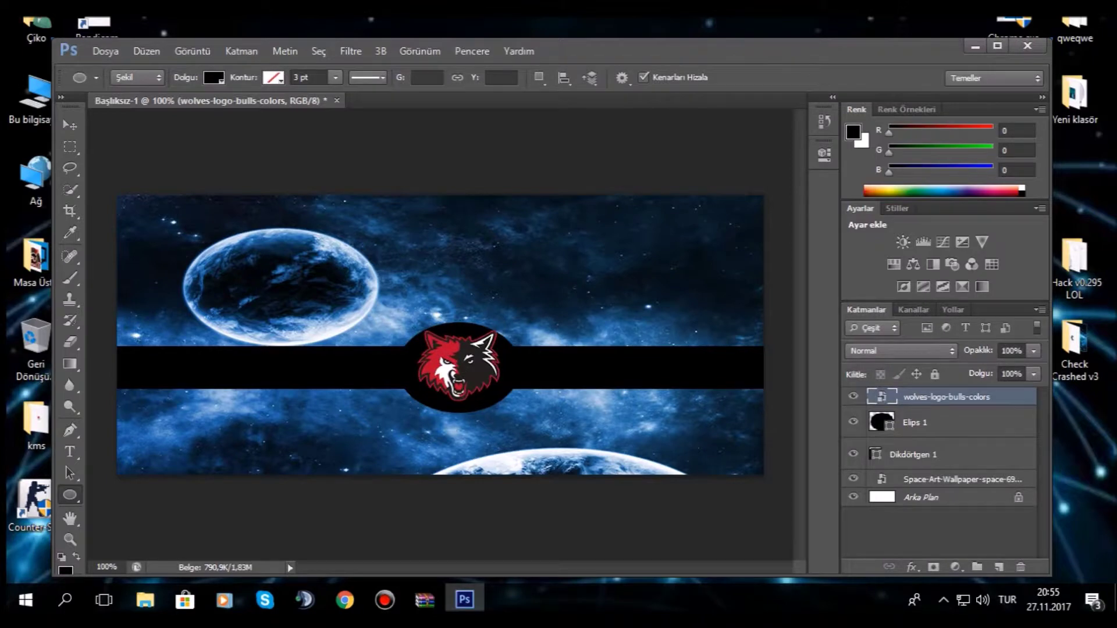
left_click(106, 51)
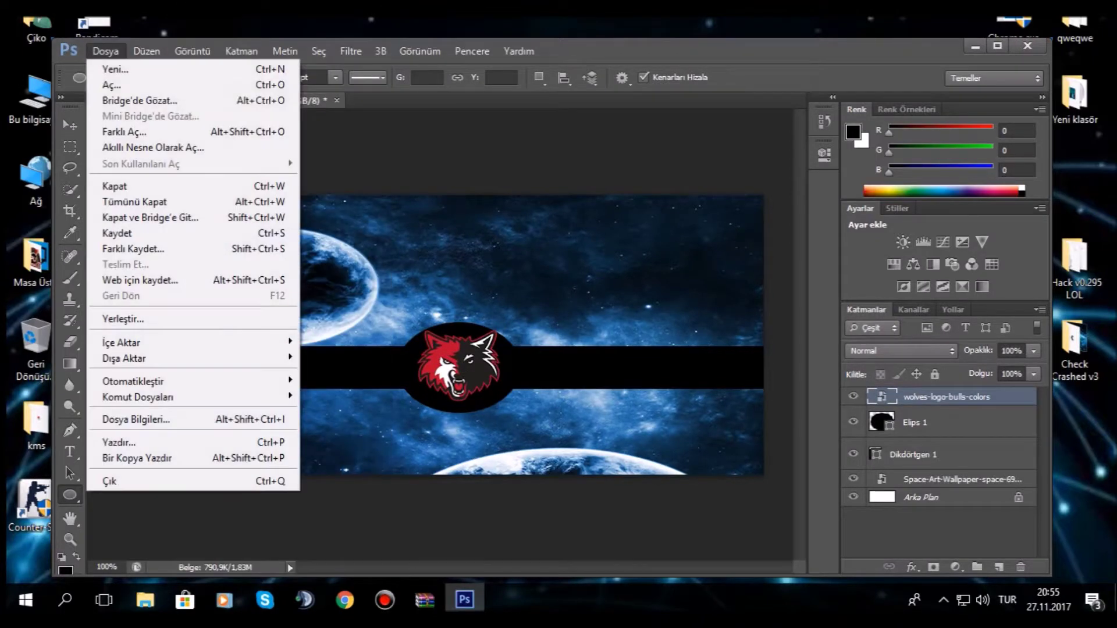
left_click(123, 319)
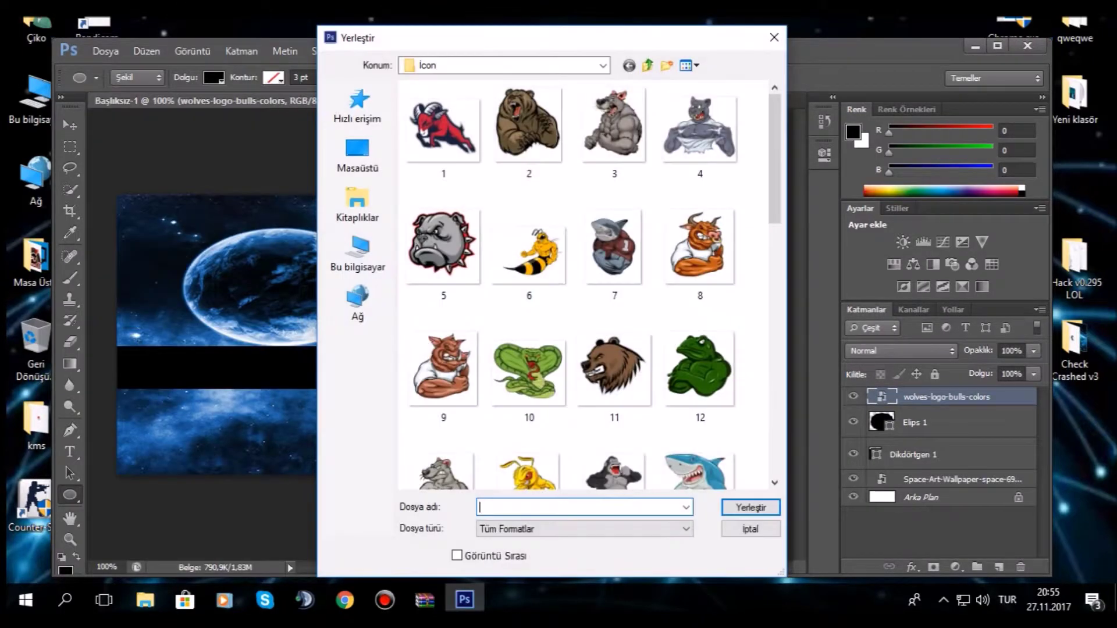
scroll(615, 312, "down", 7)
double_click(614, 308)
left_click_drag(485, 341, 403, 329)
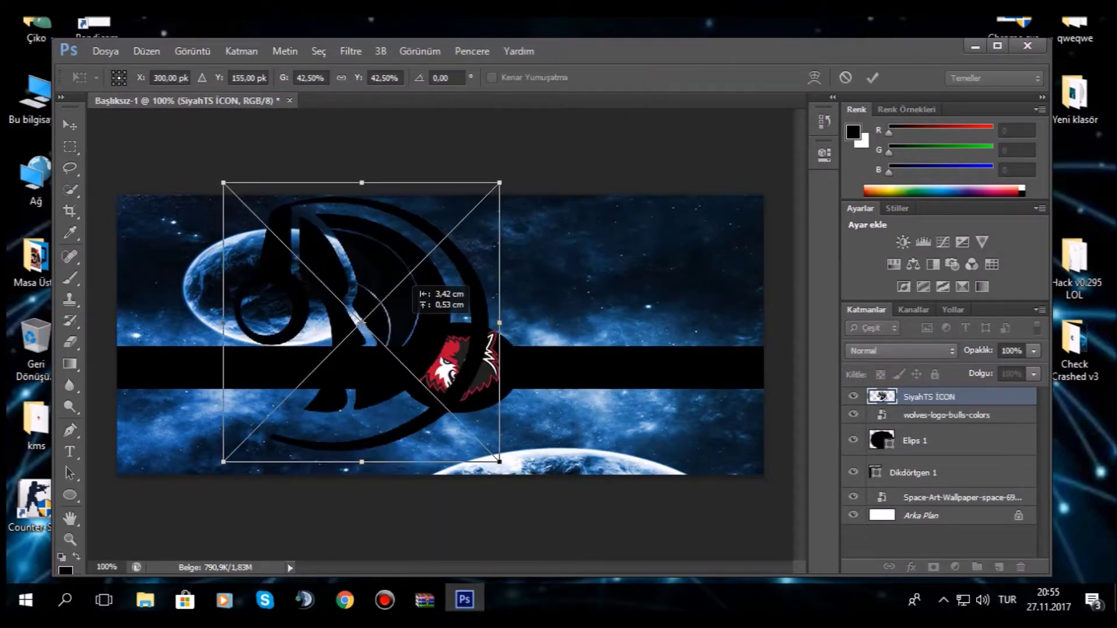
left_click_drag(225, 182, 408, 375)
left_click_drag(454, 418, 151, 370)
left_click_drag(104, 326, 210, 296)
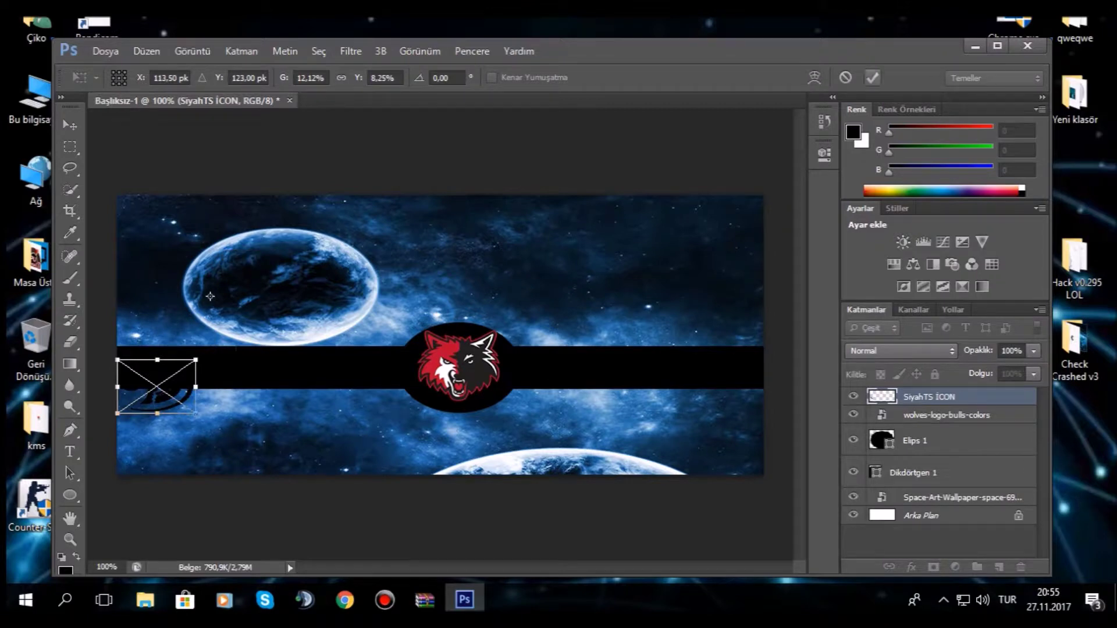
key("Escape")
Place the ts3 image, scale it to about 36% width and 37% height at the black band's left end, and commit it
left_click(105, 50)
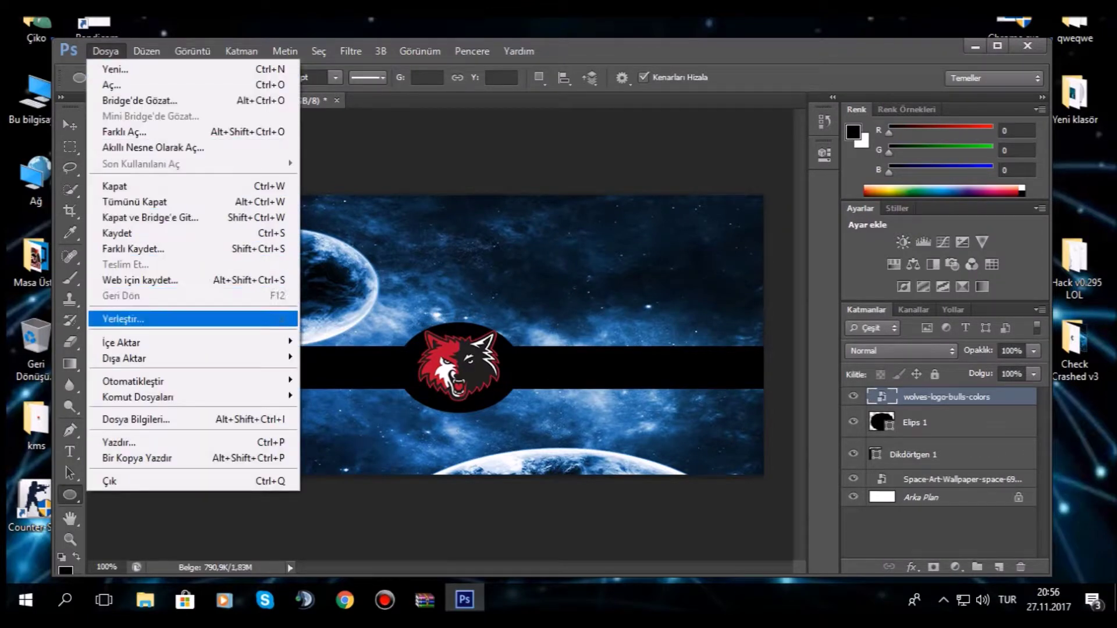
left_click(282, 319)
scroll(583, 284, "down", 5)
left_click(699, 306)
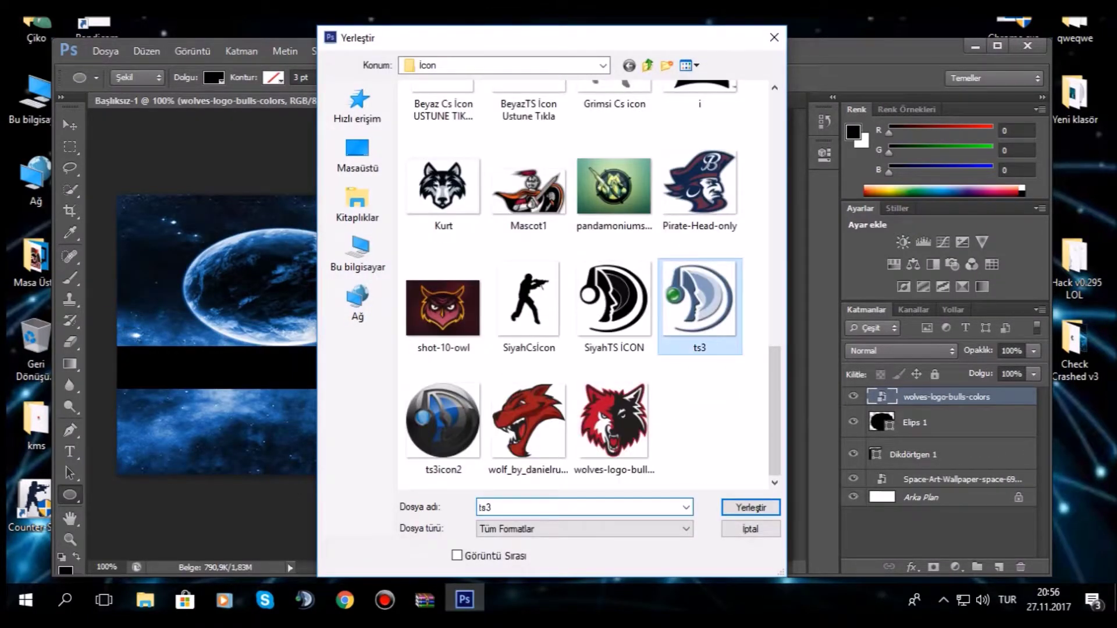
key("Return")
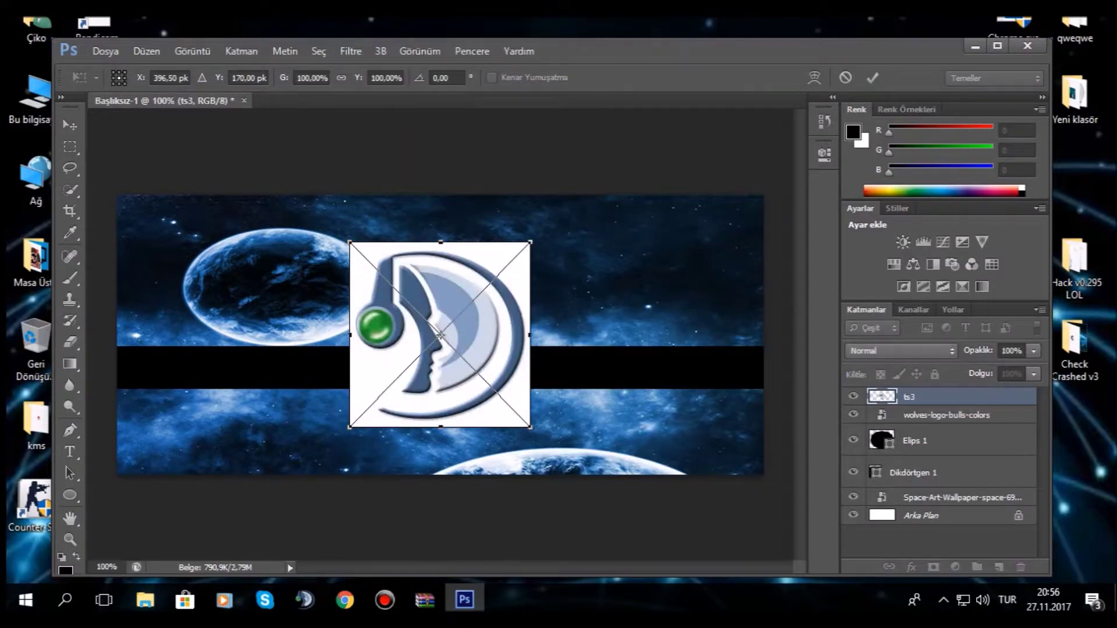
left_click_drag(349, 242, 467, 365)
left_click_drag(499, 399, 149, 367)
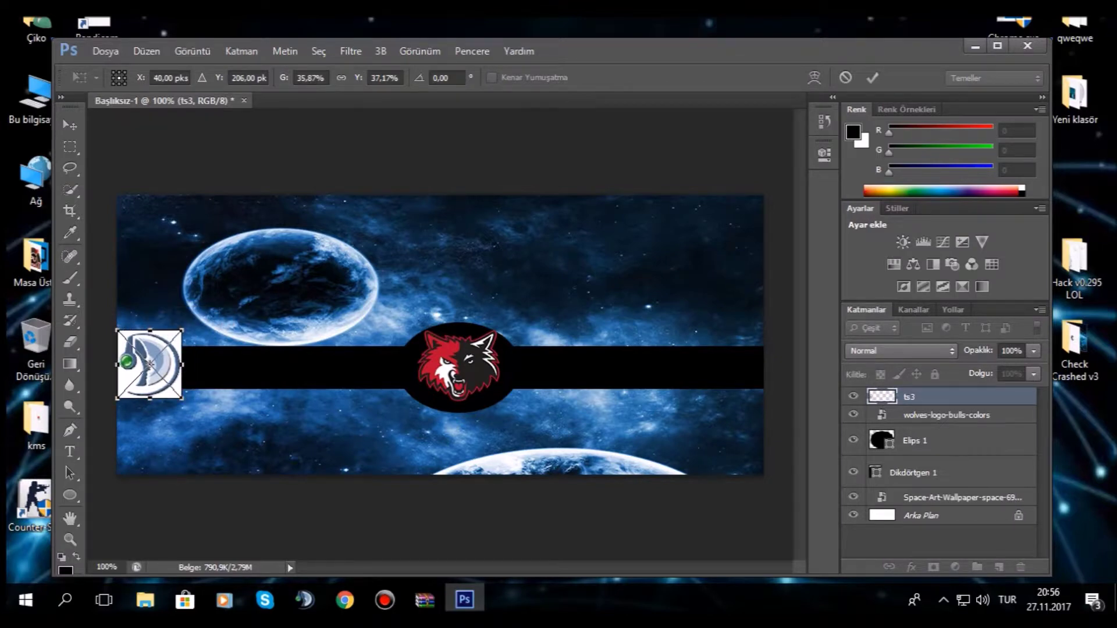
key("Return")
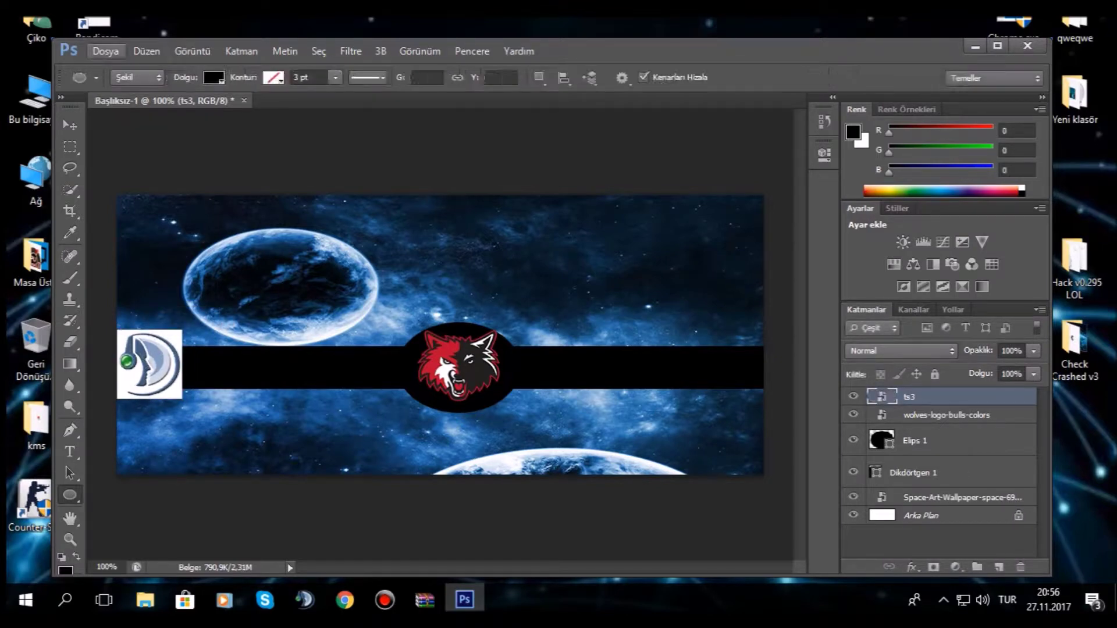
Place the round Counter-Strike icon 65738381, move it to the black band's right end, and commit it
left_click(105, 51)
left_click(123, 318)
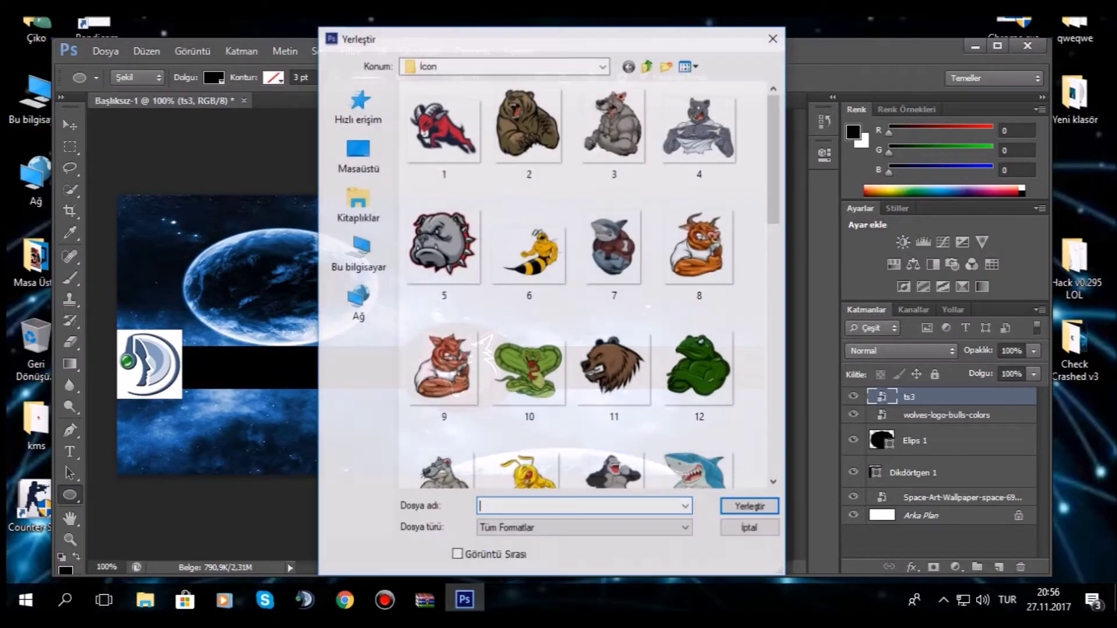
scroll(605, 291, "down", 7)
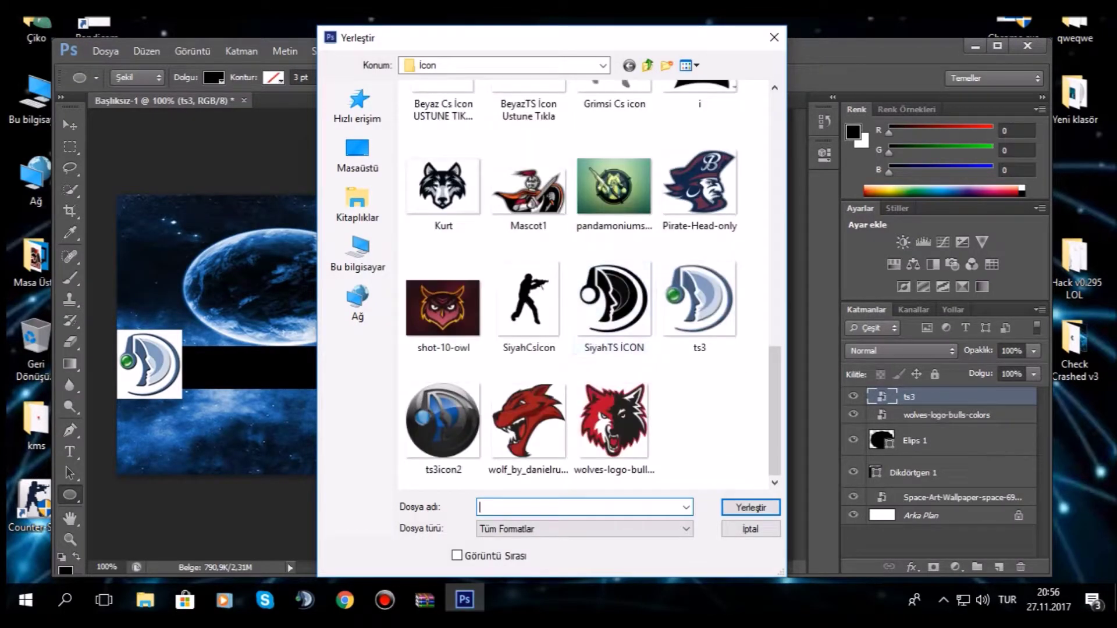
scroll(599, 308, "up", 3)
double_click(612, 300)
left_click_drag(459, 363, 728, 361)
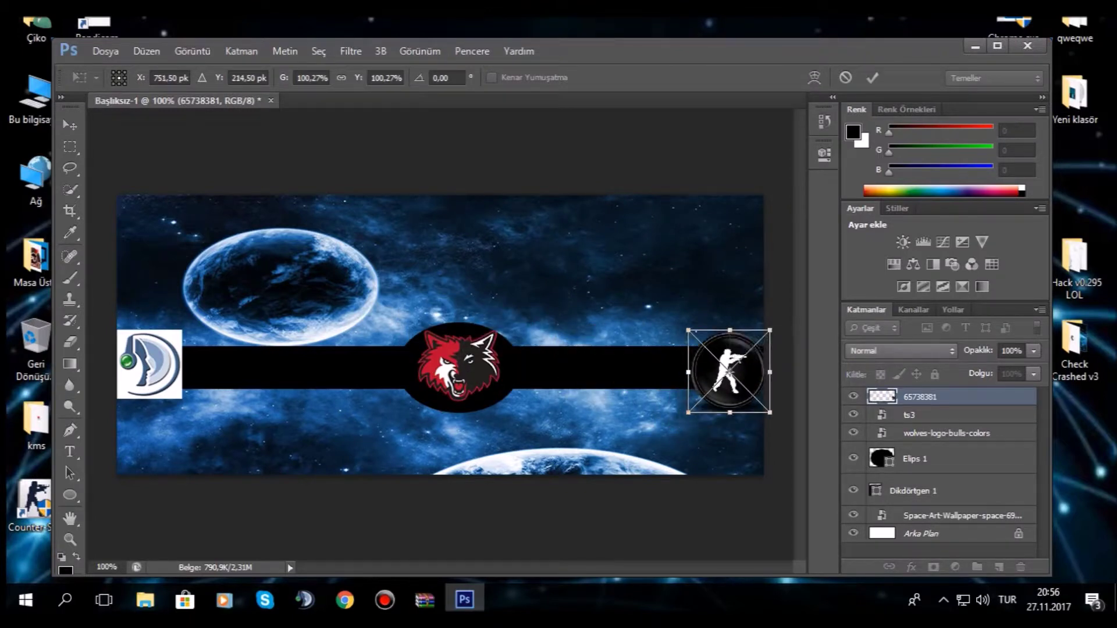
key("Return")
Create a text box on the black band between the TeamSpeak and wolf logos, using a Tw Cen MT Condensed font at 48 pt
key("u")
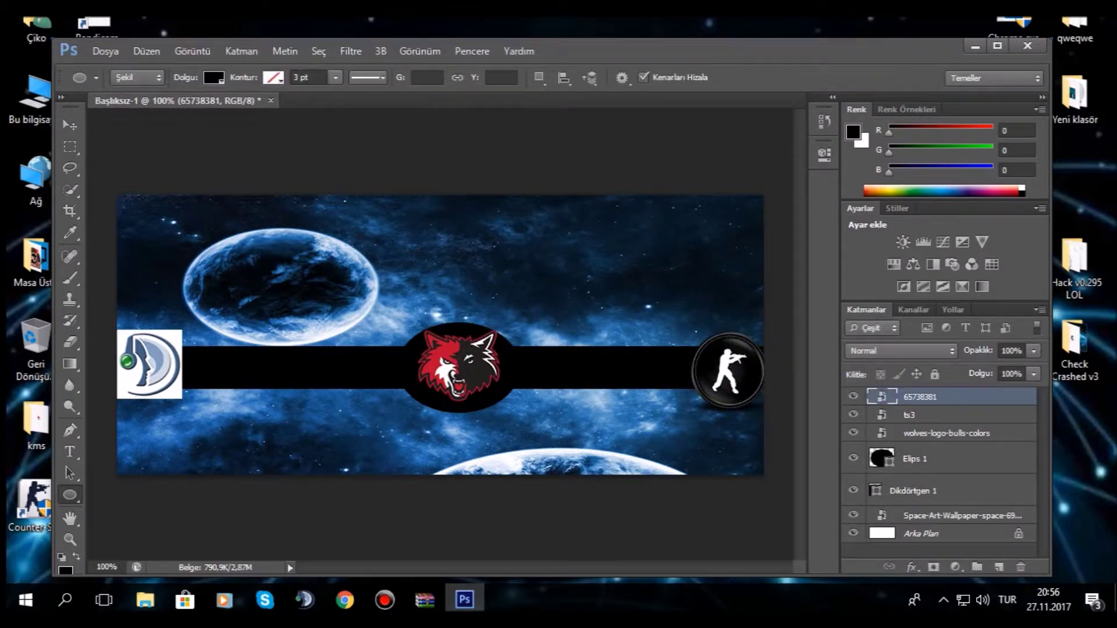
key("t")
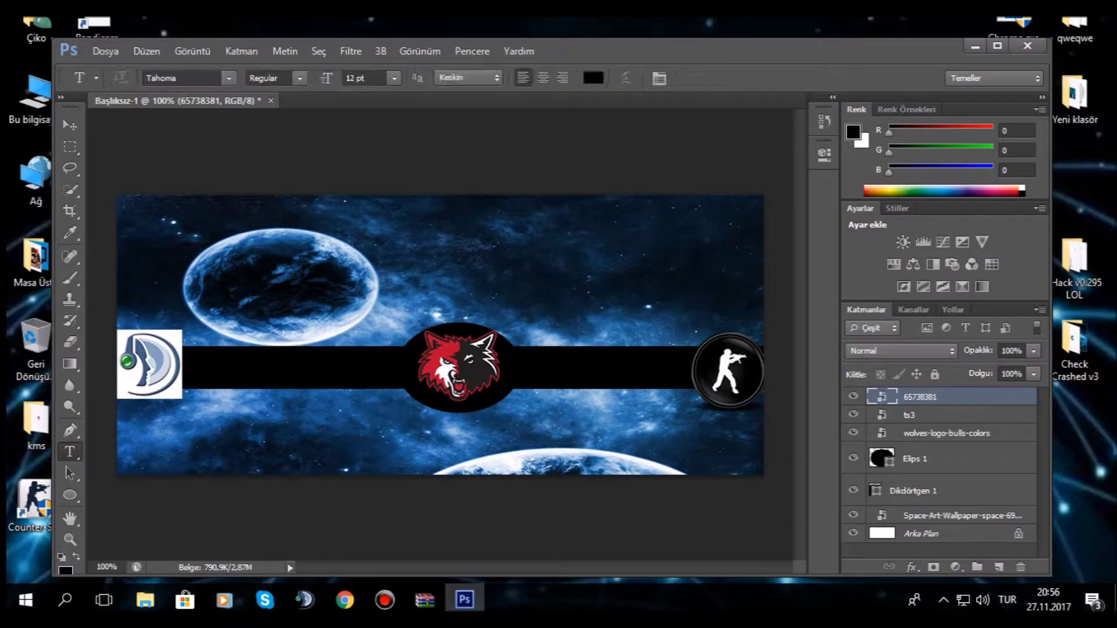
left_click_drag(182, 348, 401, 389)
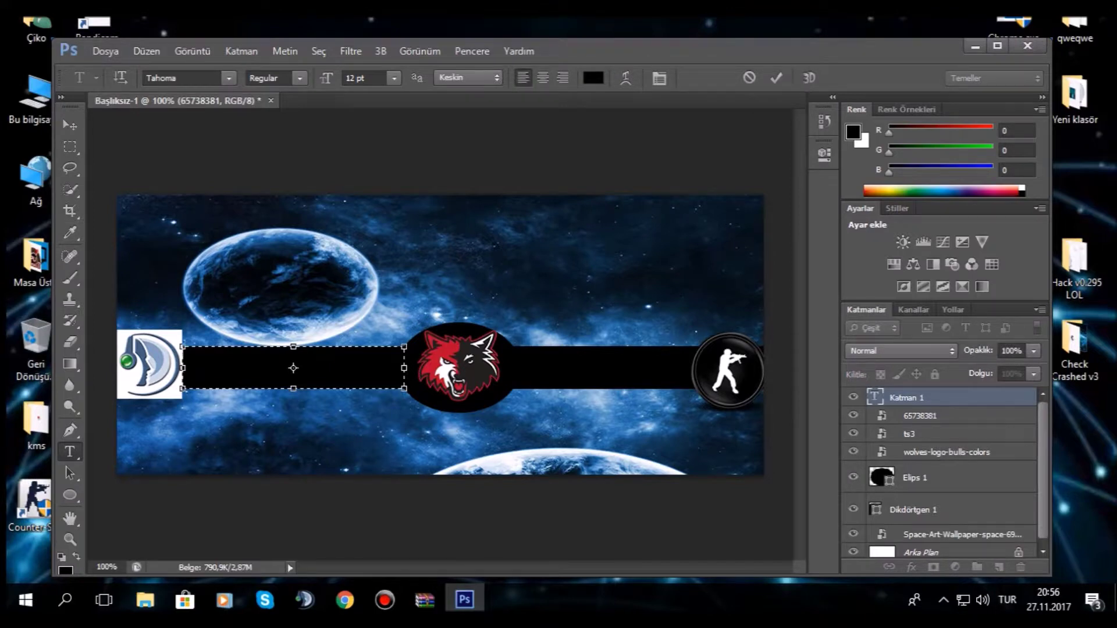
left_click(228, 77)
scroll(244, 301, "up", 2)
left_click(245, 302)
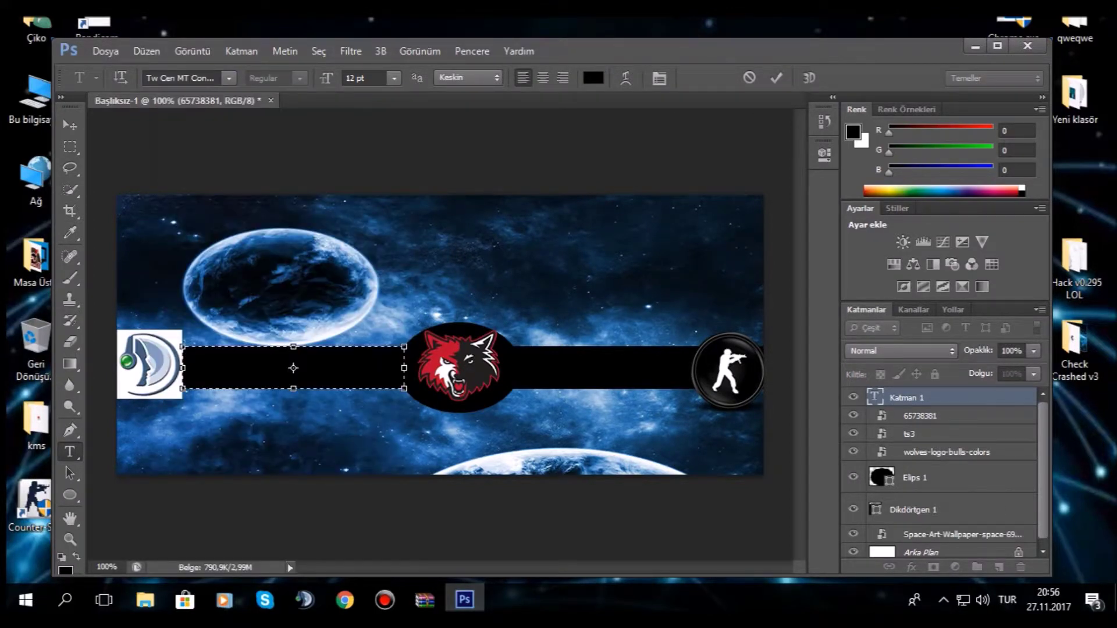
left_click(393, 78)
left_click(372, 317)
Set the text colour to red e90000
left_click(593, 77)
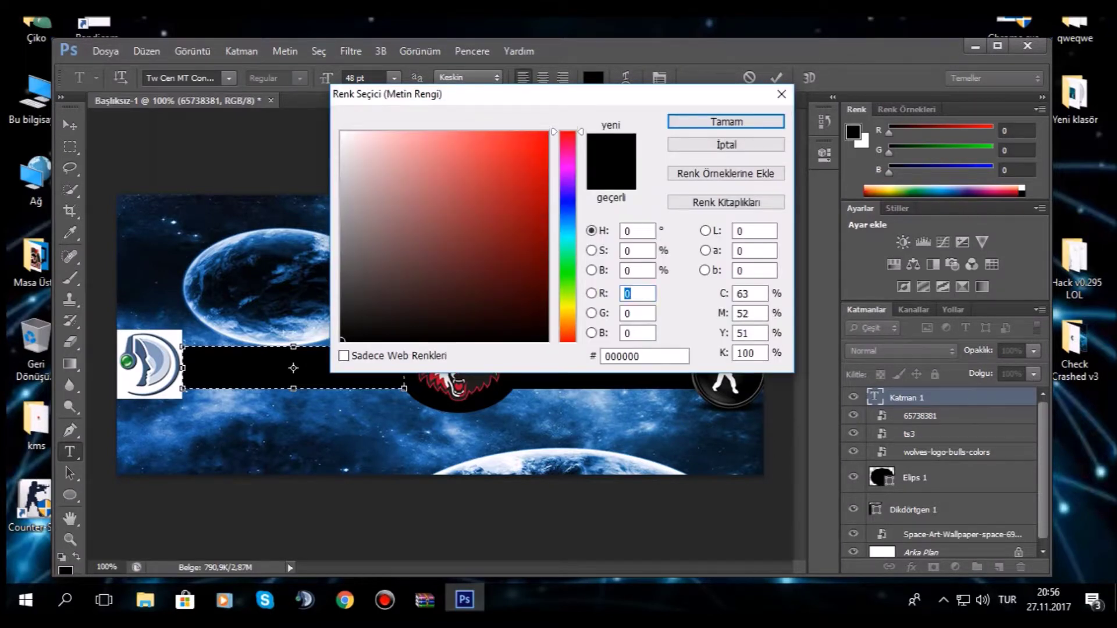
key("Return")
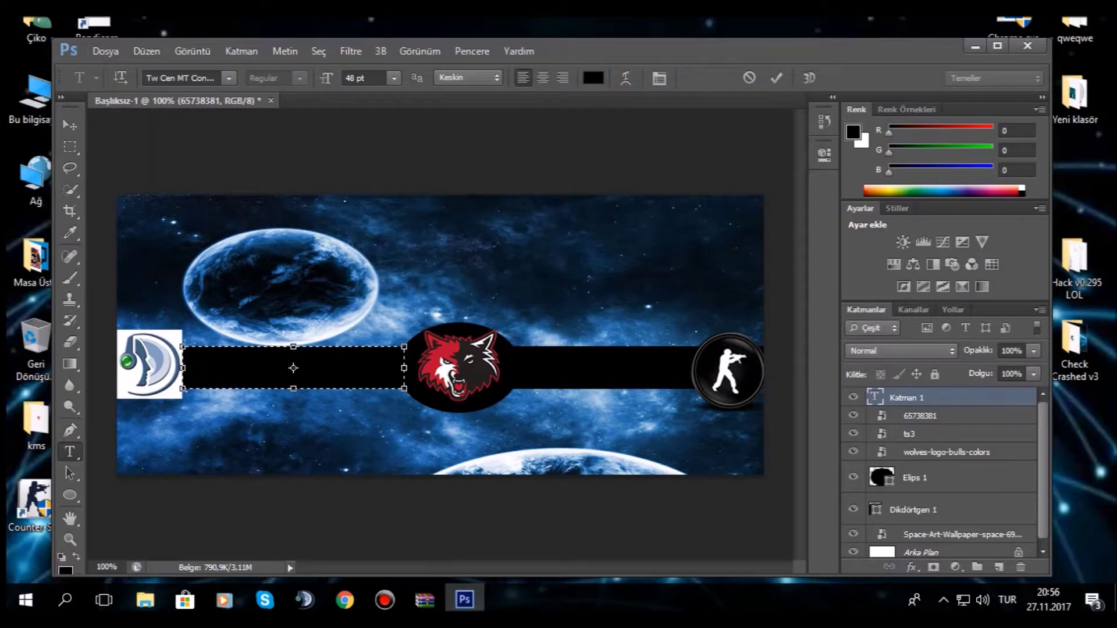
left_click(593, 78)
left_click_drag(544, 161, 548, 149)
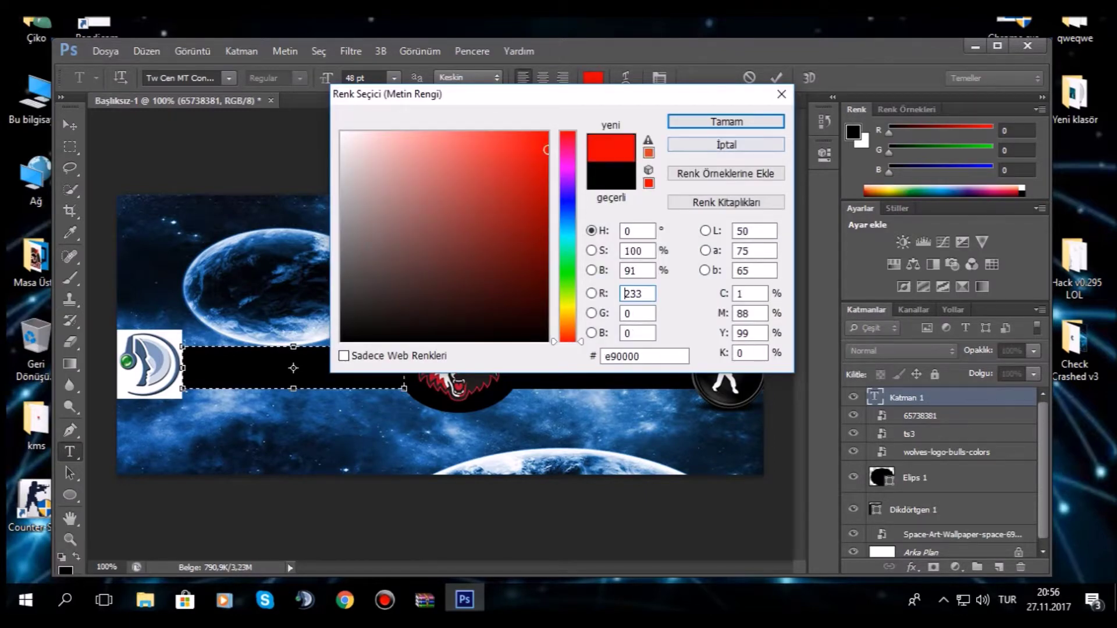
key("Return")
type("2")
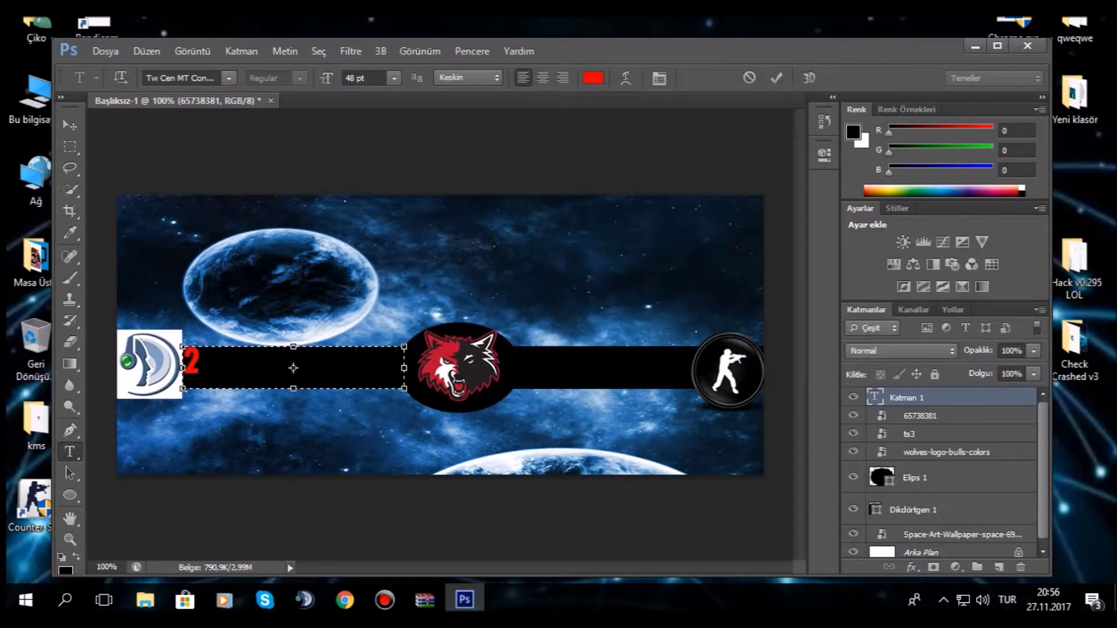
type("12313123")
key("BackSpace")
key("Left")
key("Left")
key("Left")
key("Left")
key("Left")
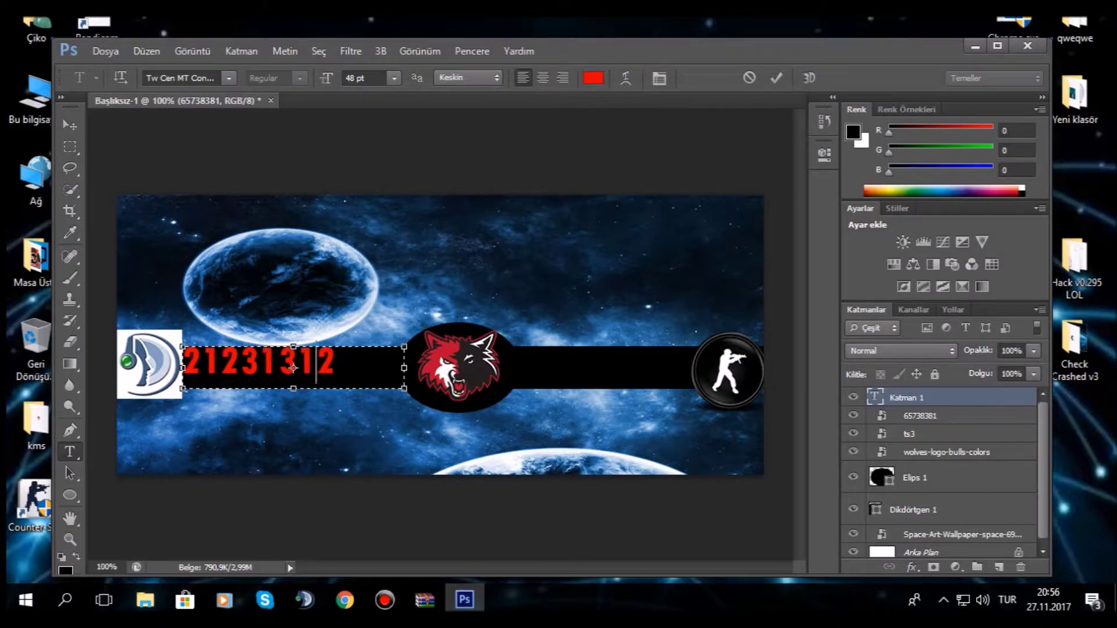
key("ctrl+a")
key("BackSpace")
Enter 5.213.276.13 in the text box beside the TeamSpeak logo, convert it to 3D, and accept switching to the 3D workspace
type("5.")
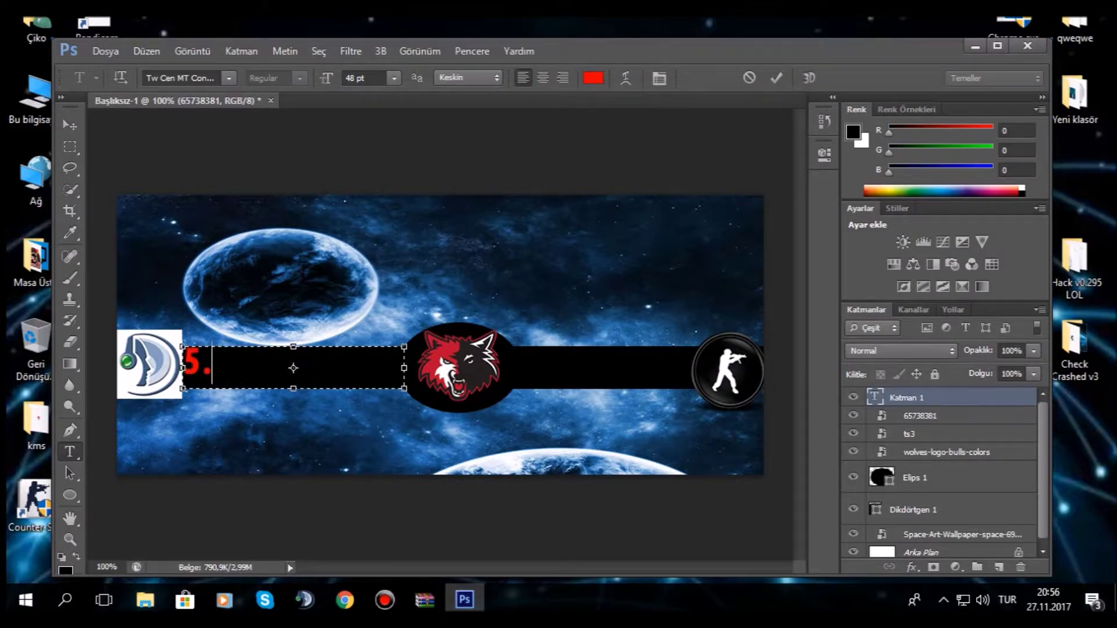
type("213.2")
type("7")
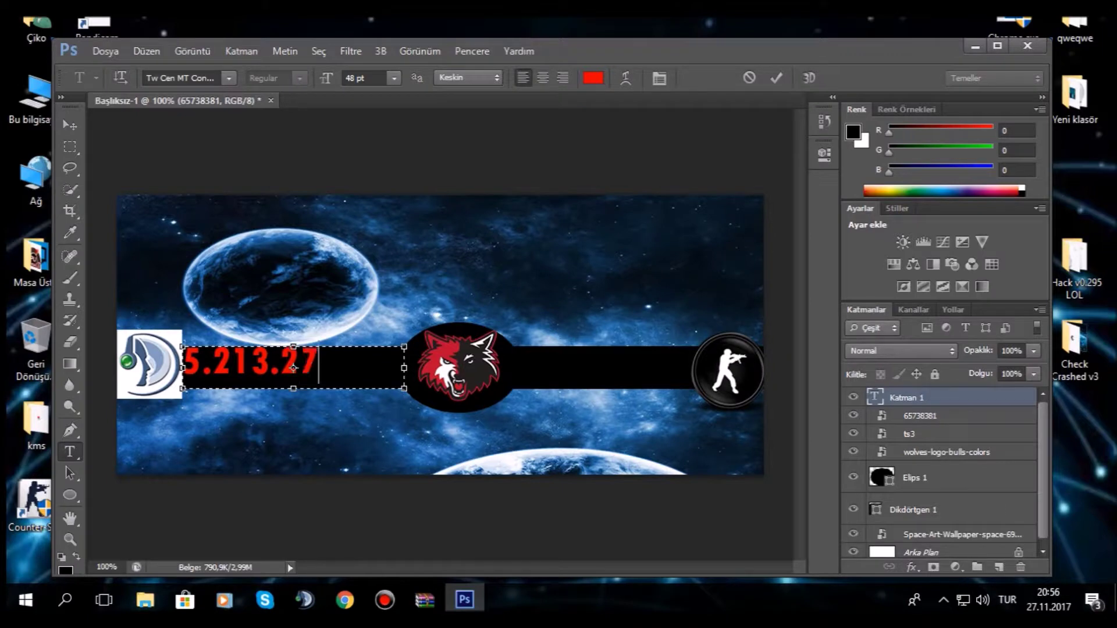
type("6.12")
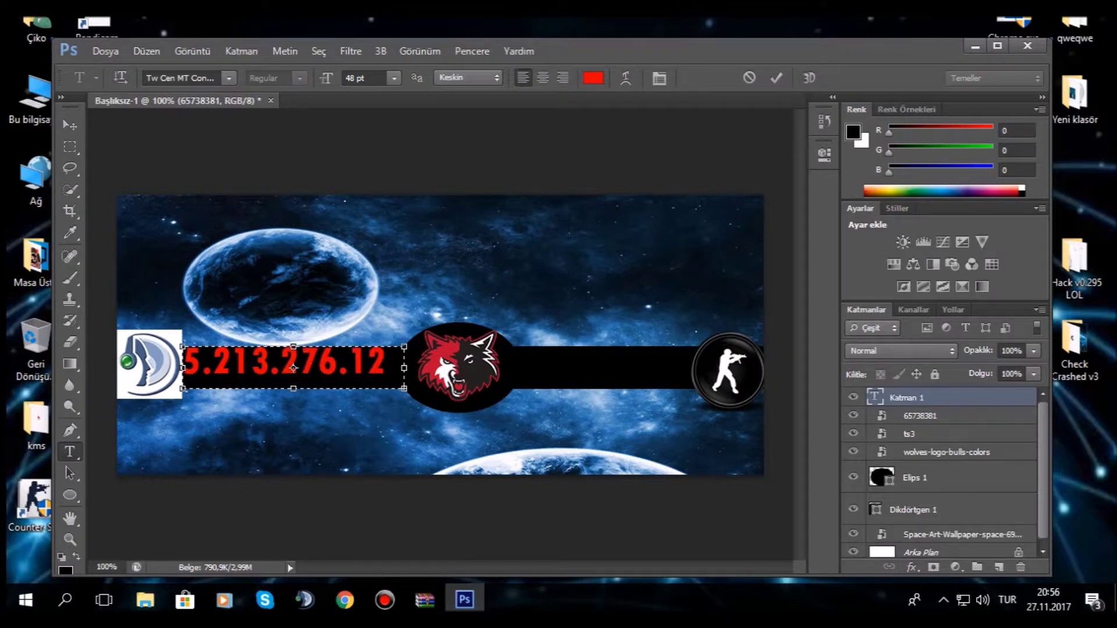
key("Delete")
type("3")
left_click(809, 77)
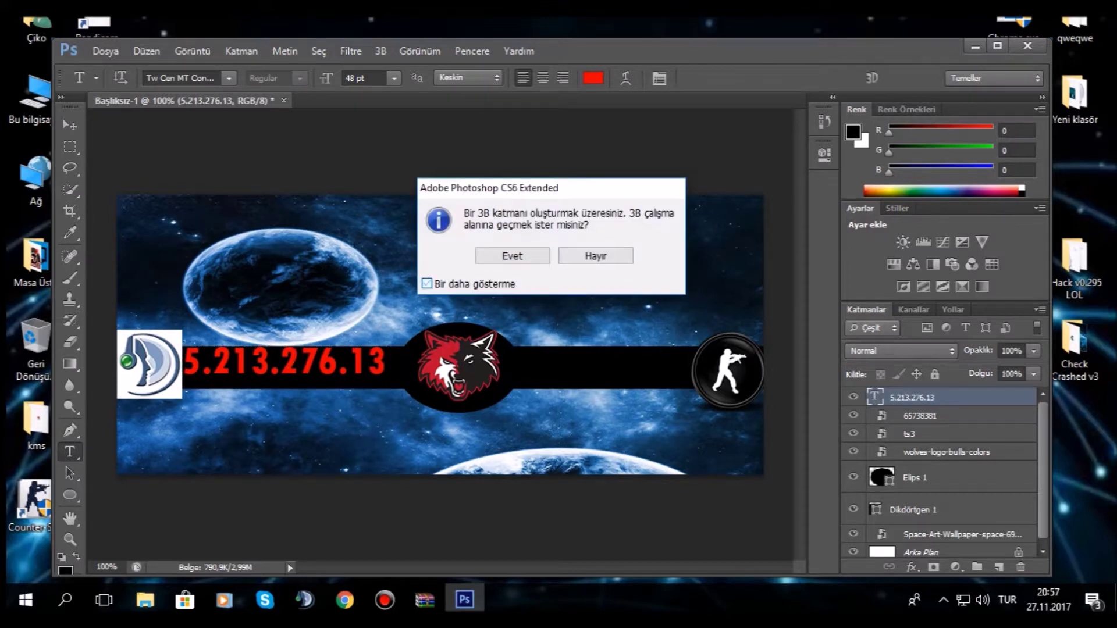
key("Return")
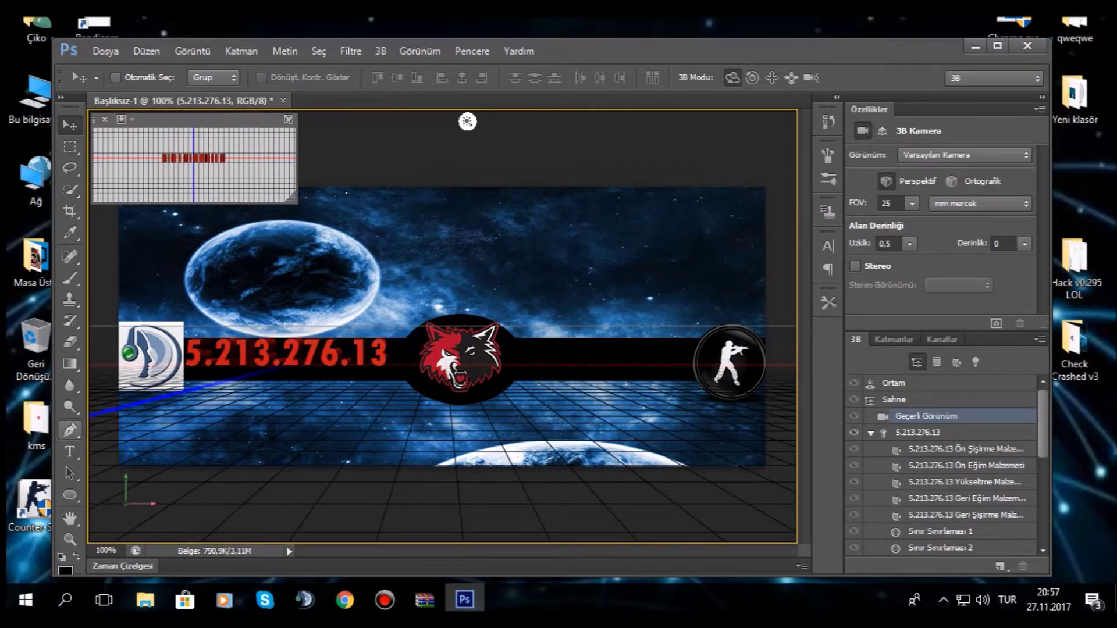
Create a text box on the black band between the wolf and Counter-Strike logos and shift it slightly up towards the wolf
left_click(70, 451)
left_click_drag(523, 351, 700, 381)
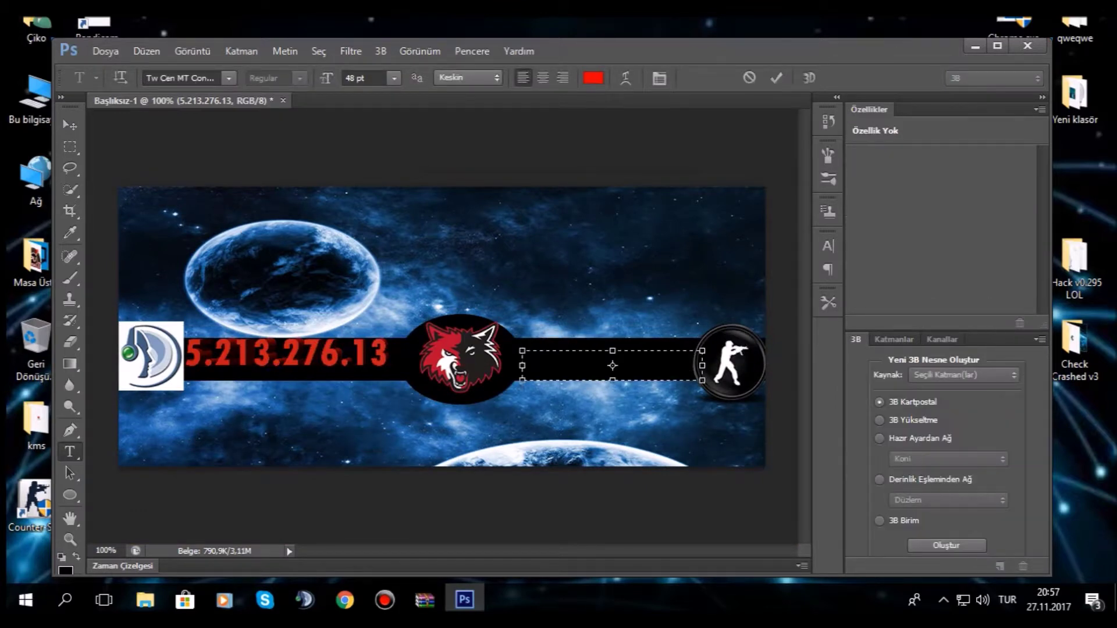
left_click_drag(539, 359, 531, 350)
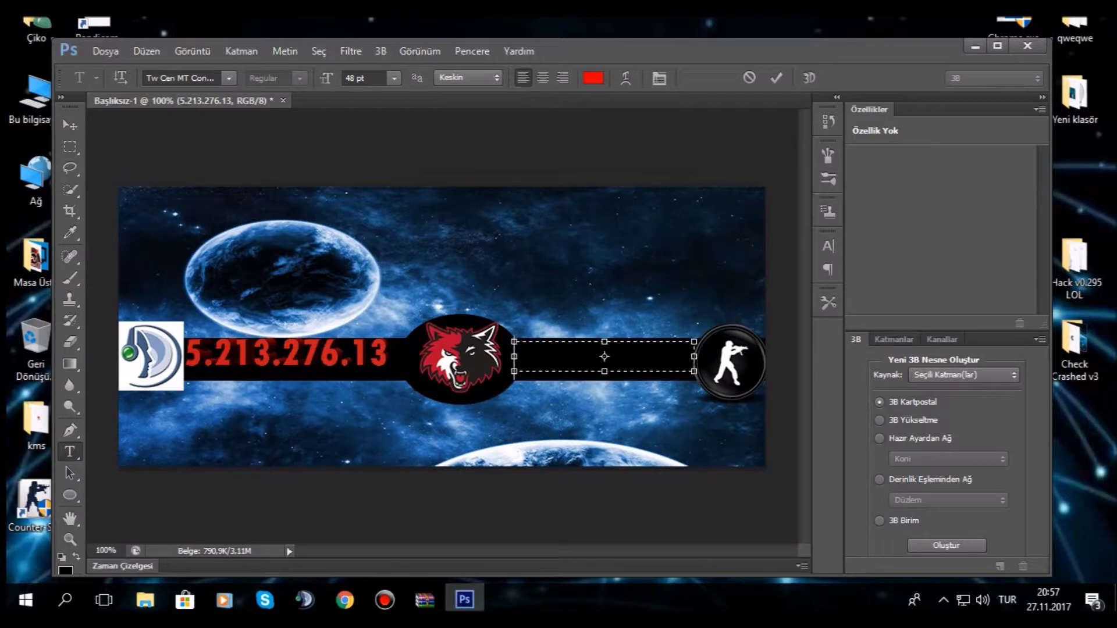
type("213.238.17")
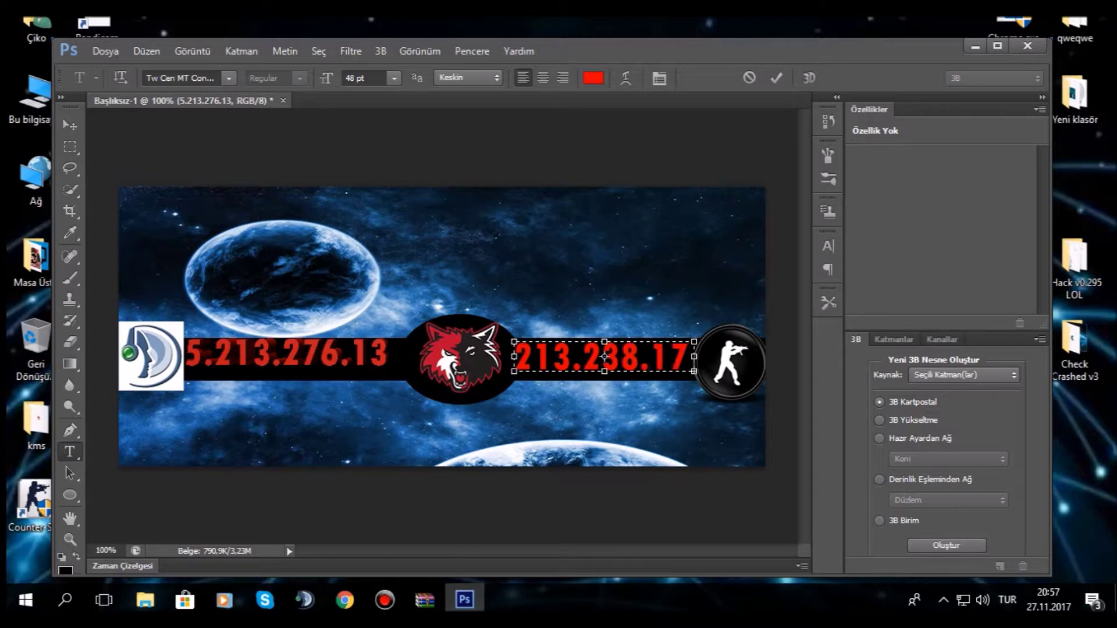
key("ctrl+a")
key("BackSpace")
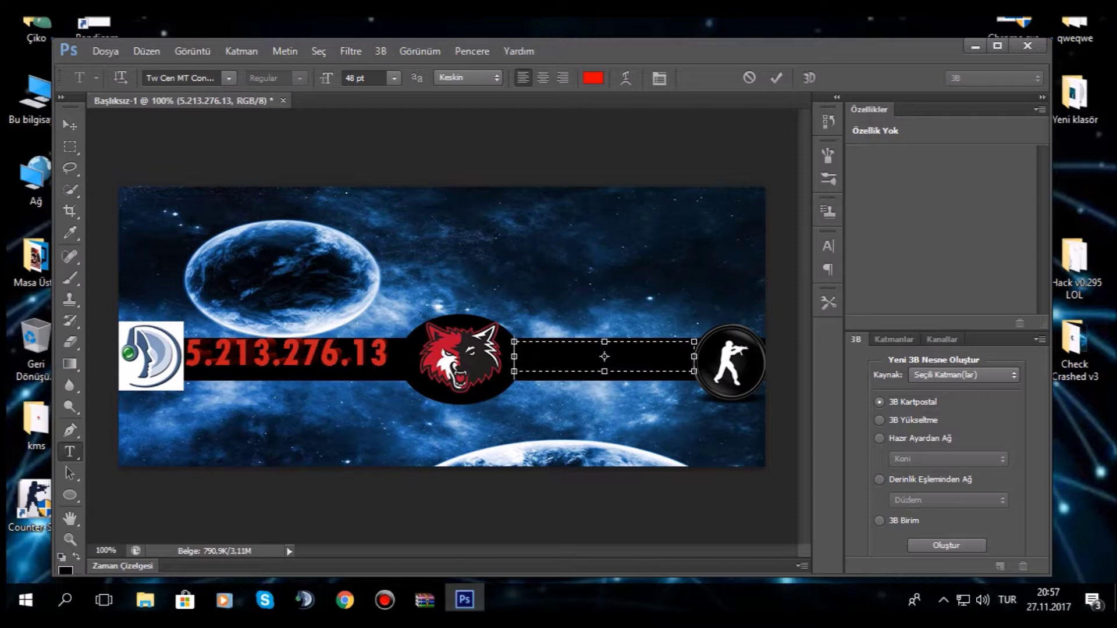
Enter dDENEME in the text box between the wolf and Counter-Strike logos and convert it to 3D
type("dENEME")
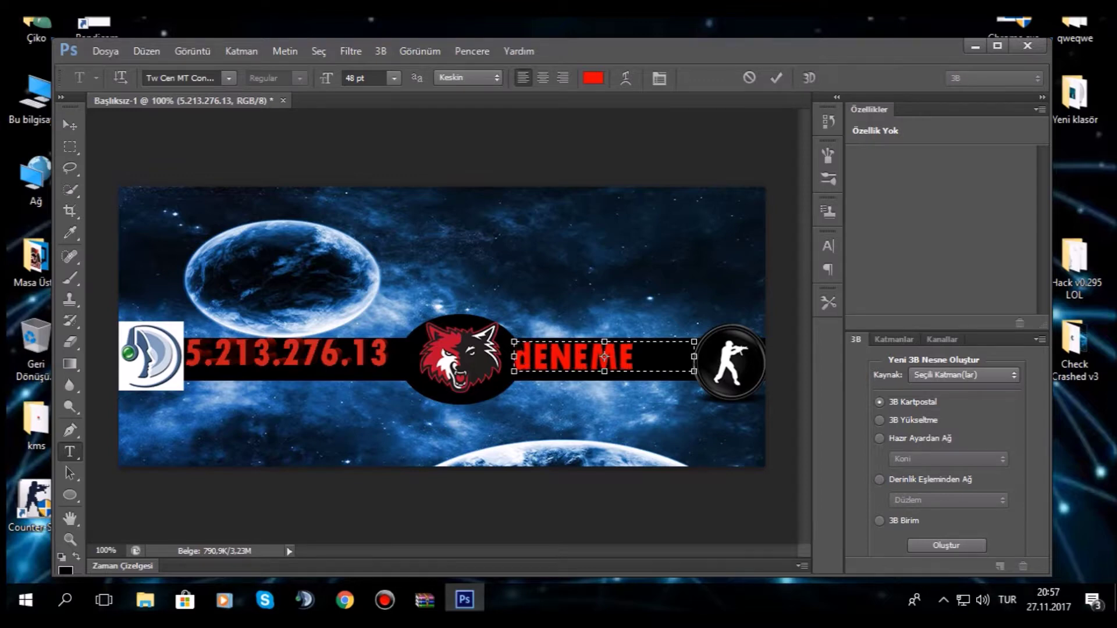
type("D")
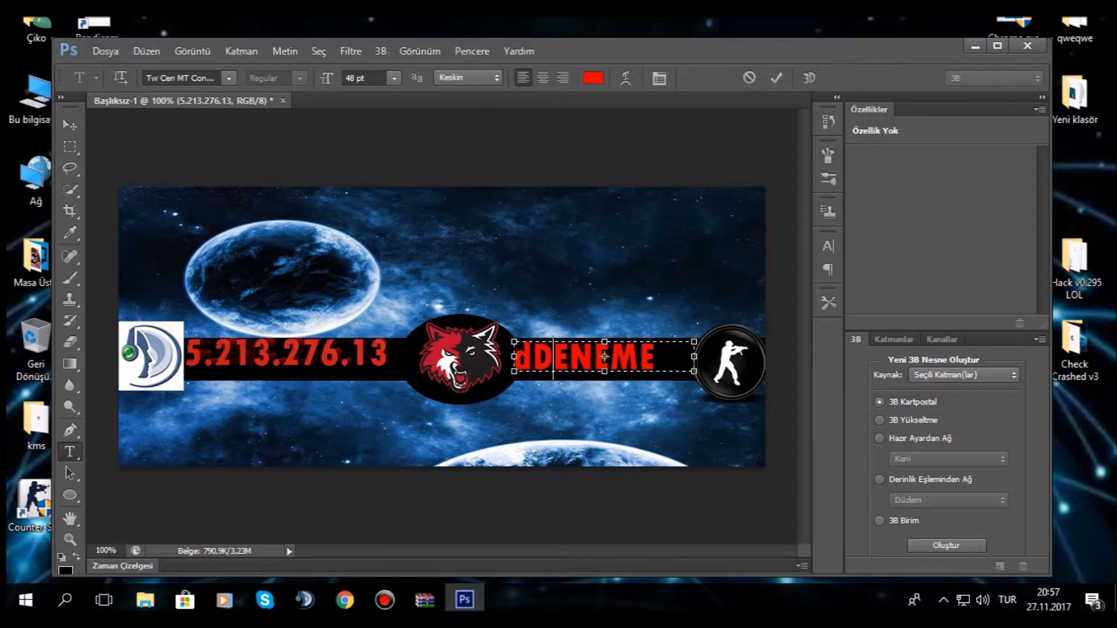
left_click(808, 77)
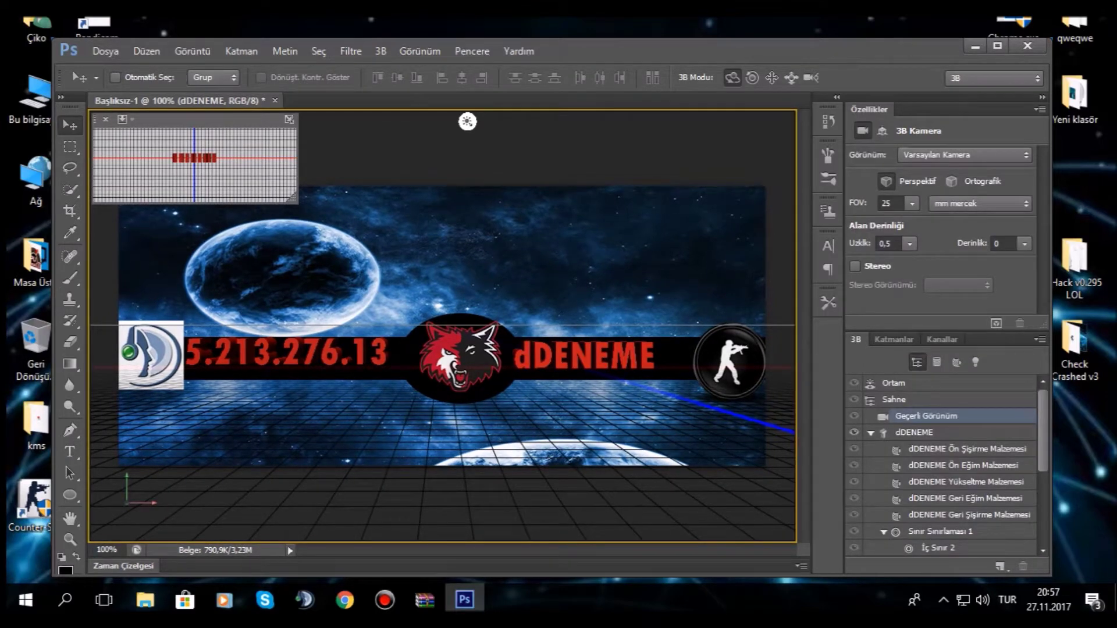
Create a wide text box above the wolf logo, starting over the planet's edge
left_click(70, 364)
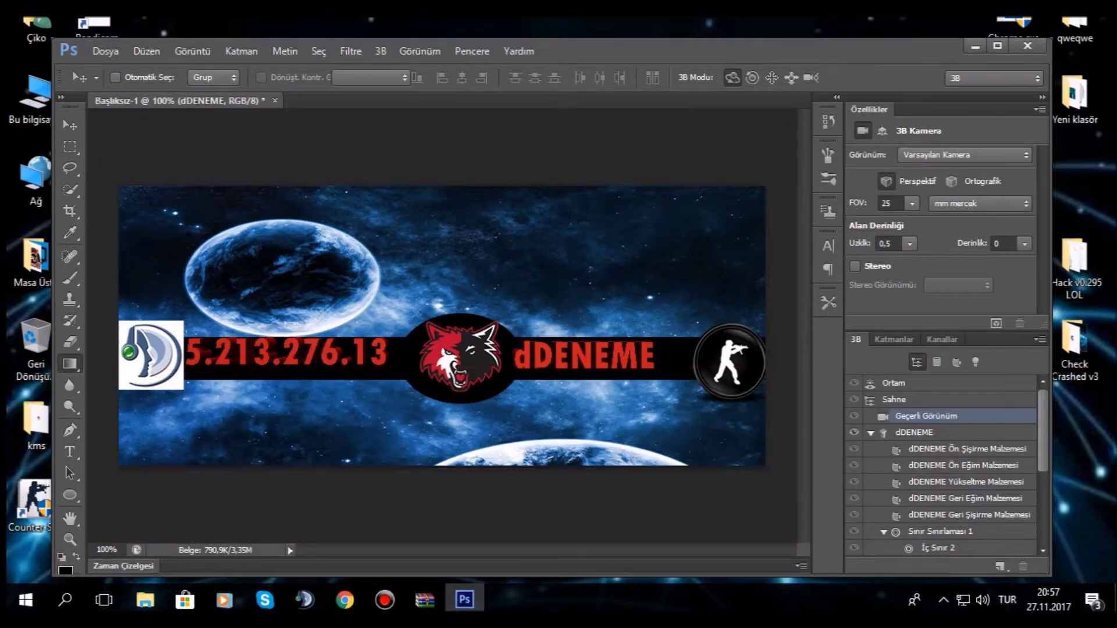
left_click(69, 452)
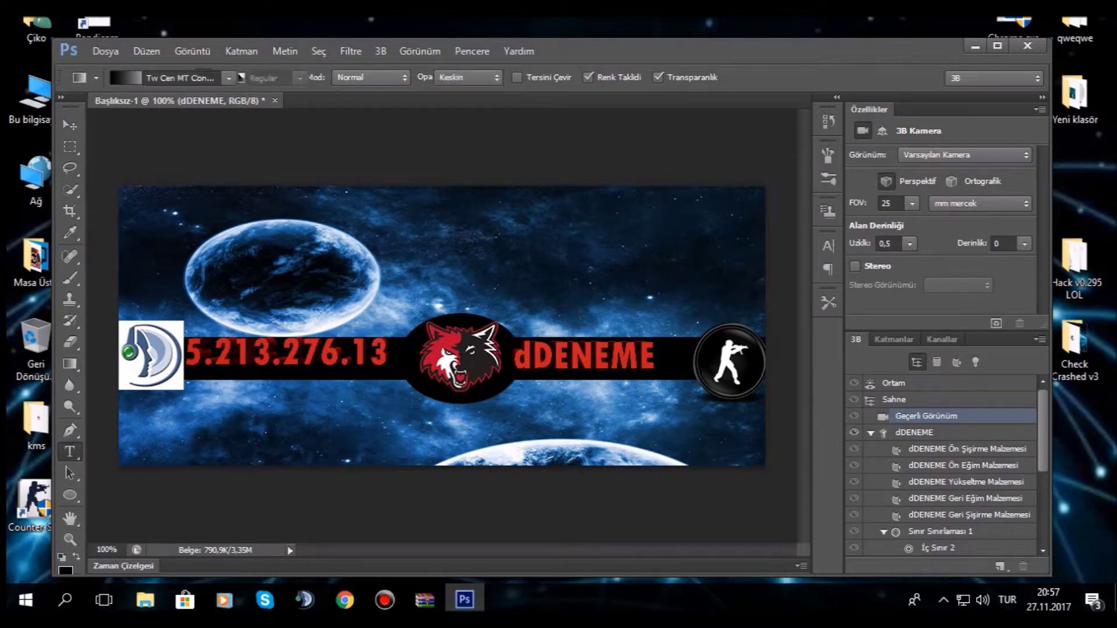
left_click_drag(340, 241, 598, 285)
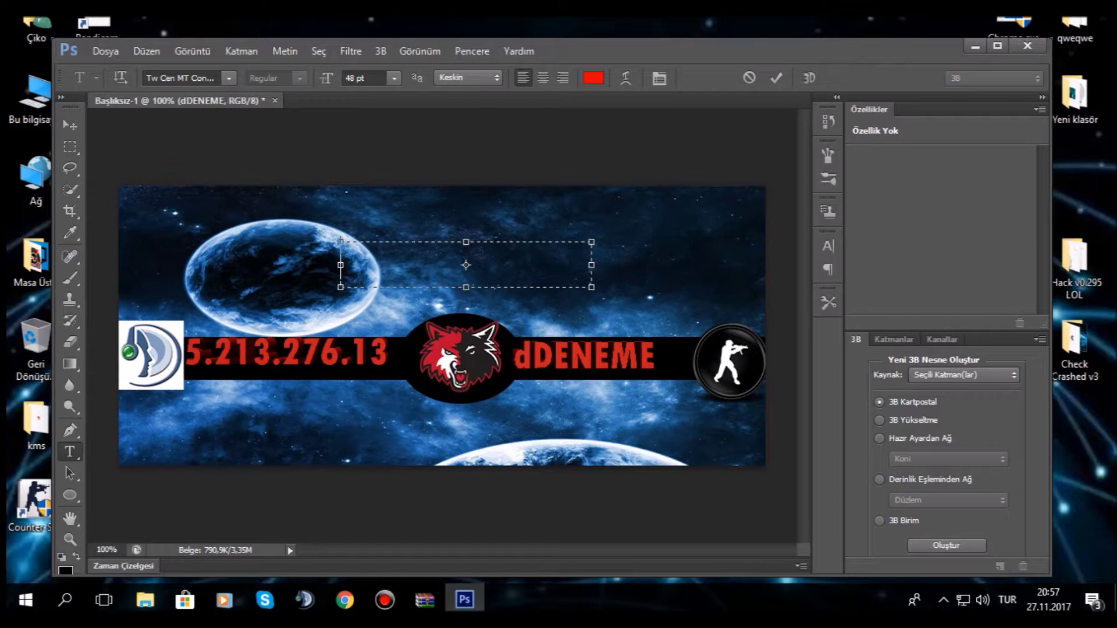
type("SALAVAT")
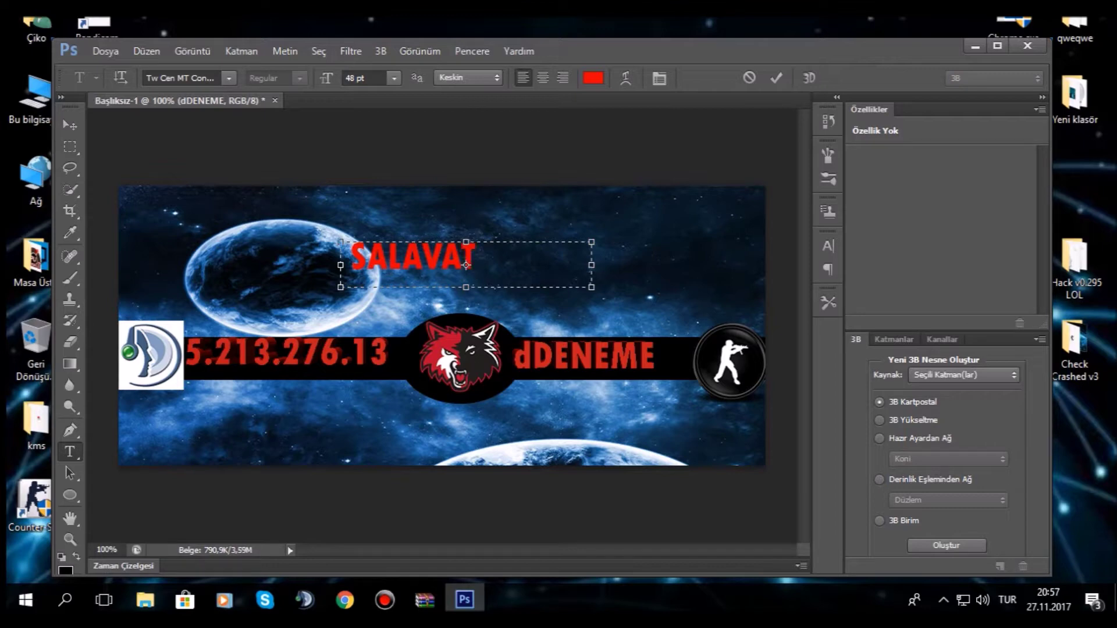
key("ctrl+a")
key("BackSpace")
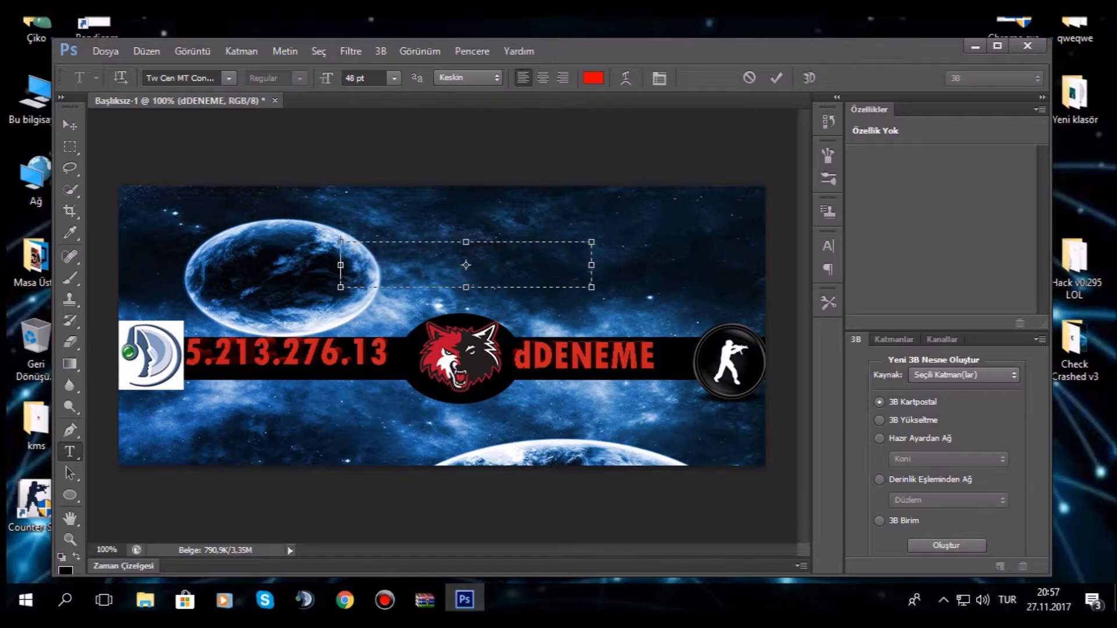
Enter BURSASPOR in the text box above the wolf logo and indent it with leading spaces towards the centre
type("BURSAS")
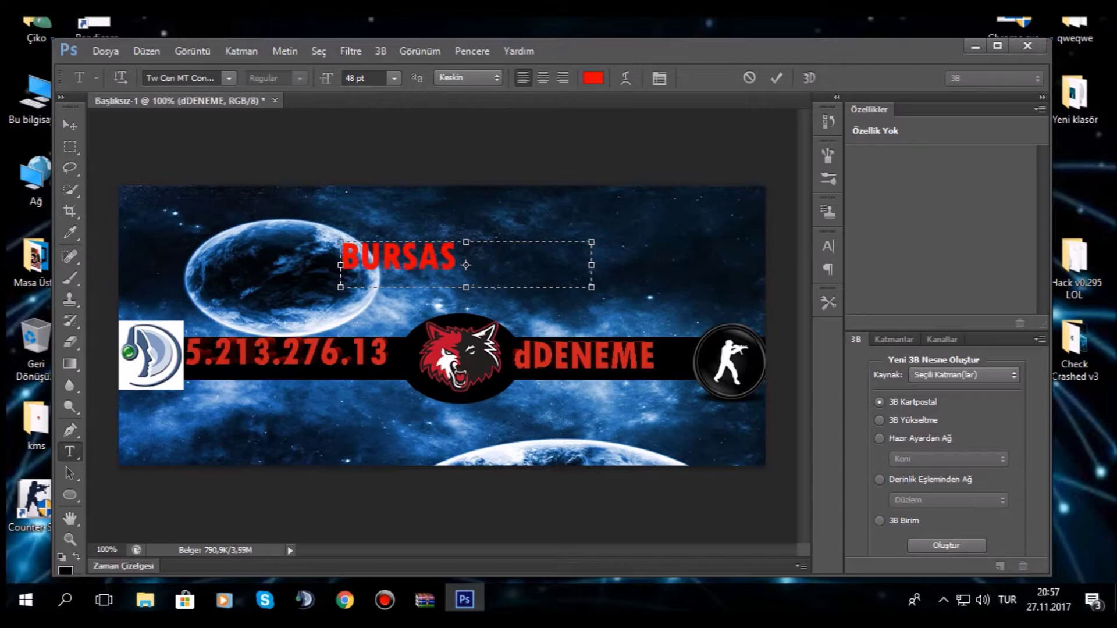
type("POR")
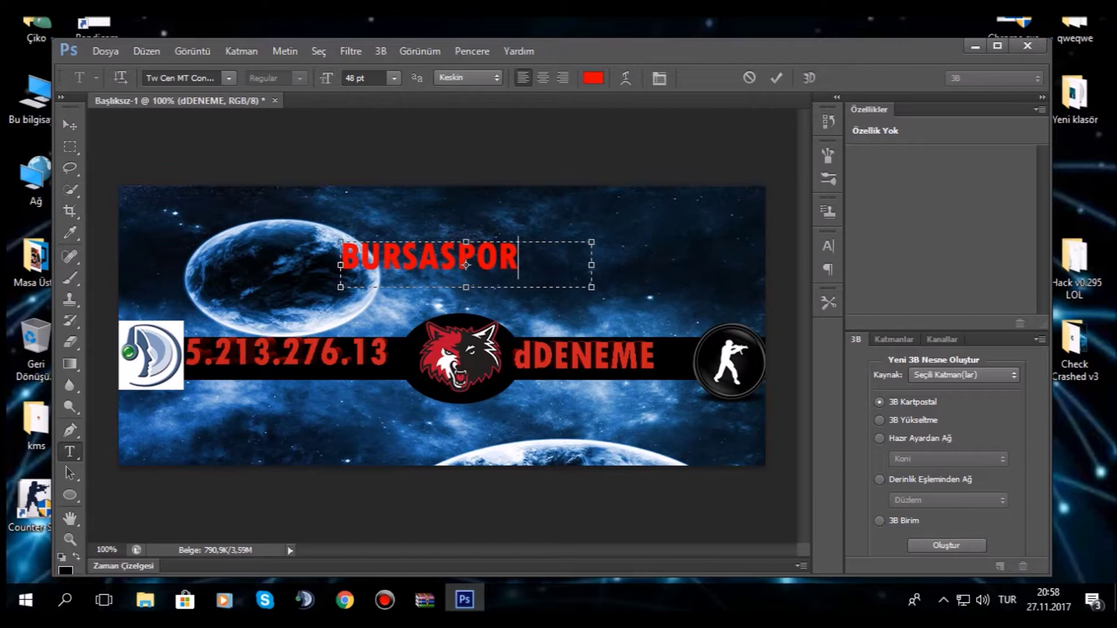
key("Home")
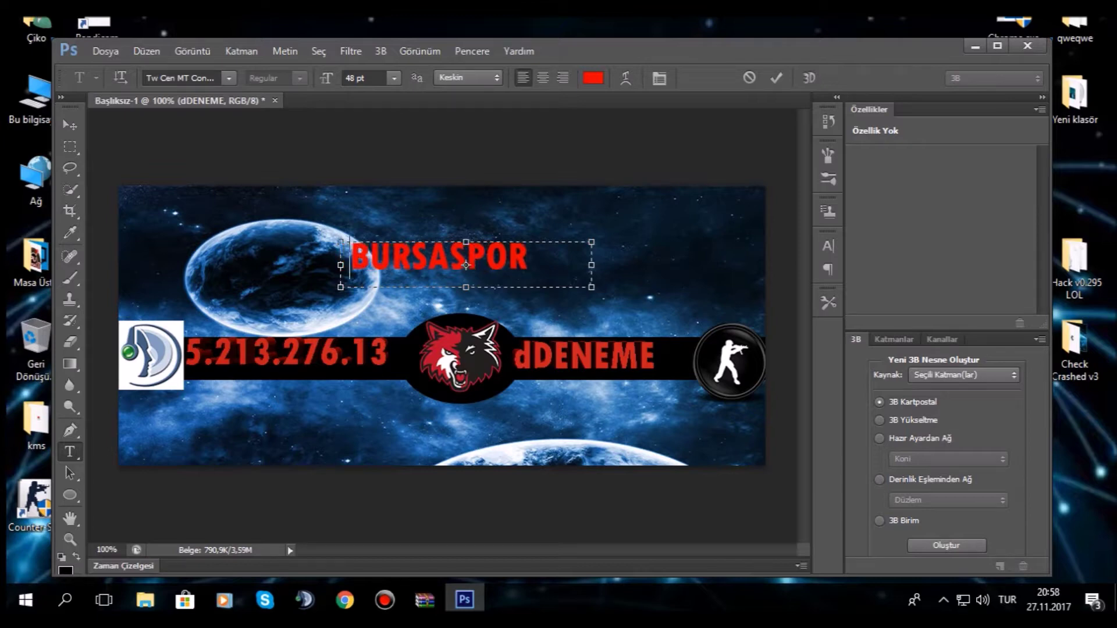
Warp the BURSASPOR text with the horizontal Yay style at +50% bend and move it down to arch over the wolf logo
left_click(625, 77)
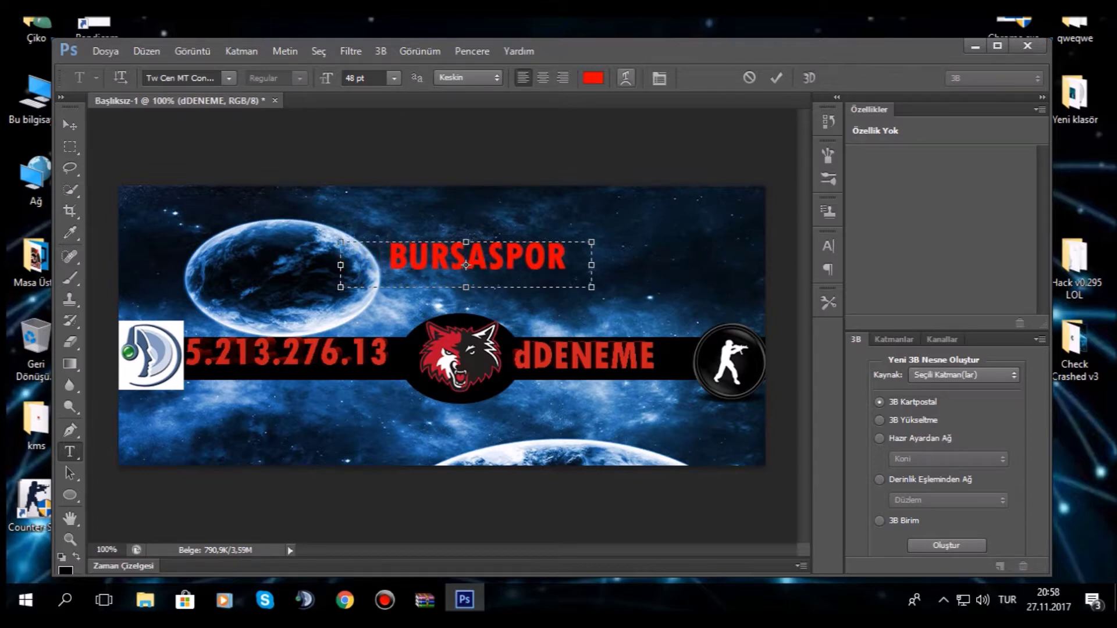
left_click(532, 150)
left_click(497, 200)
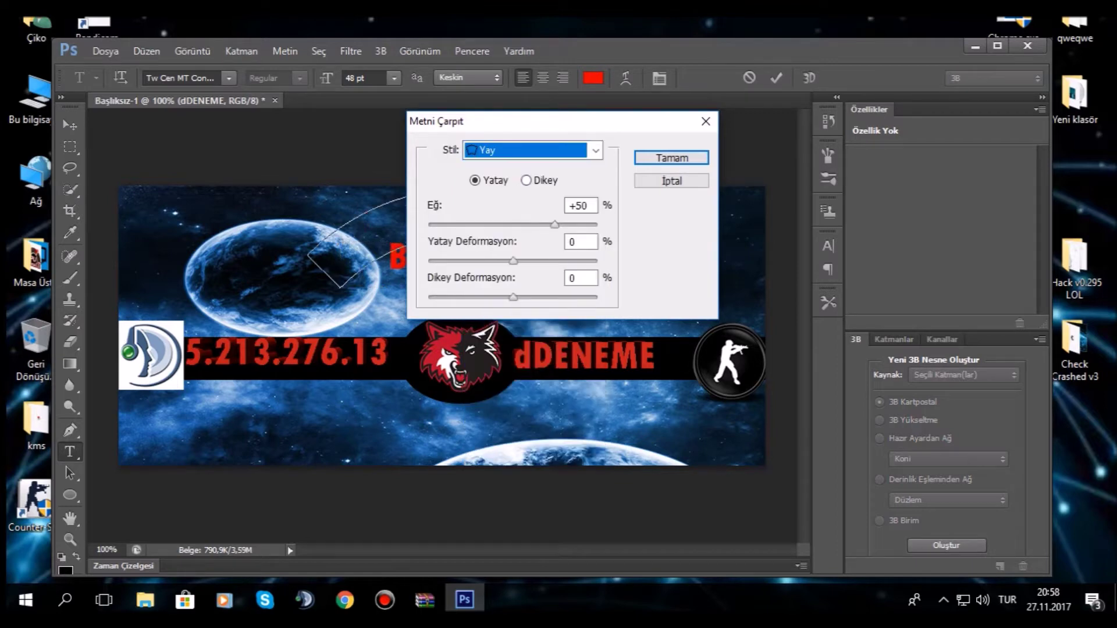
left_click(671, 158)
left_click_drag(488, 227, 493, 287)
key("BackSpace")
key("BackSpace")
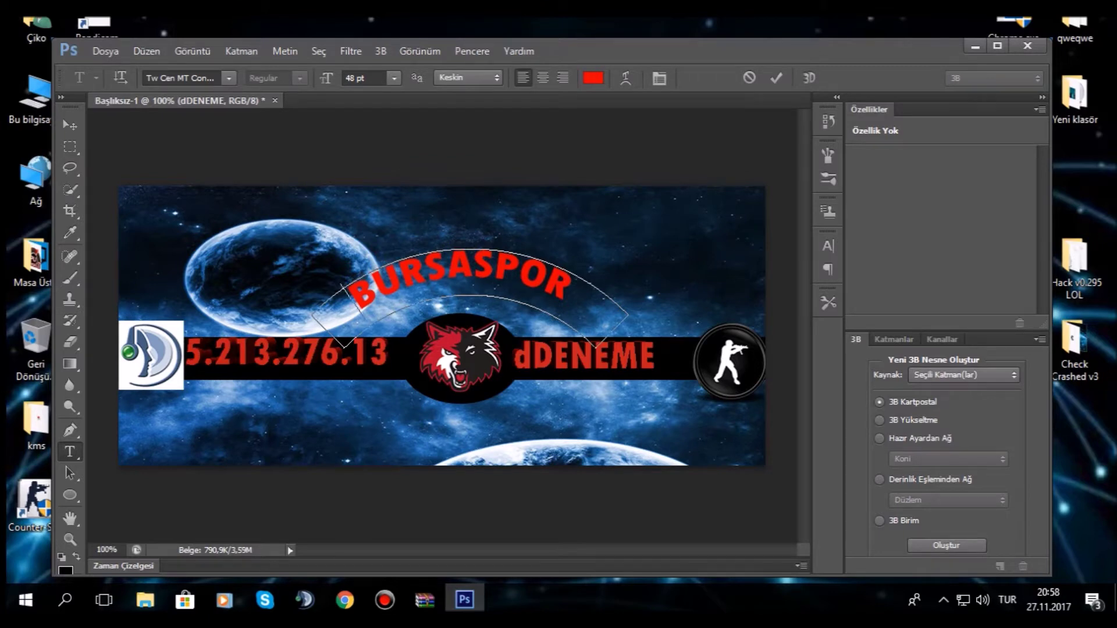
left_click(625, 78)
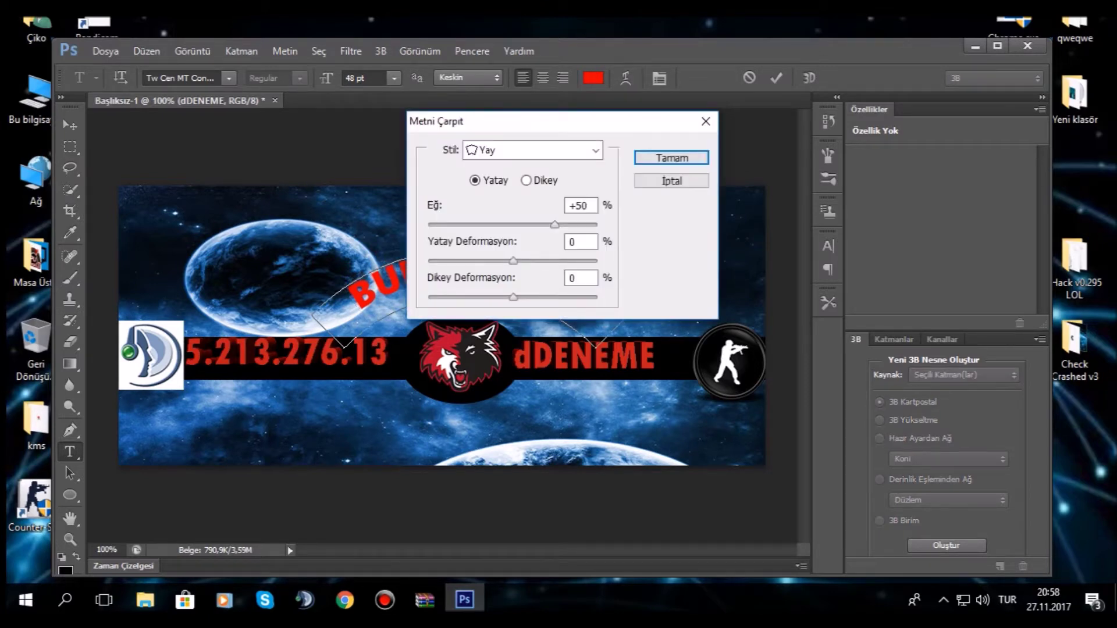
left_click(532, 150)
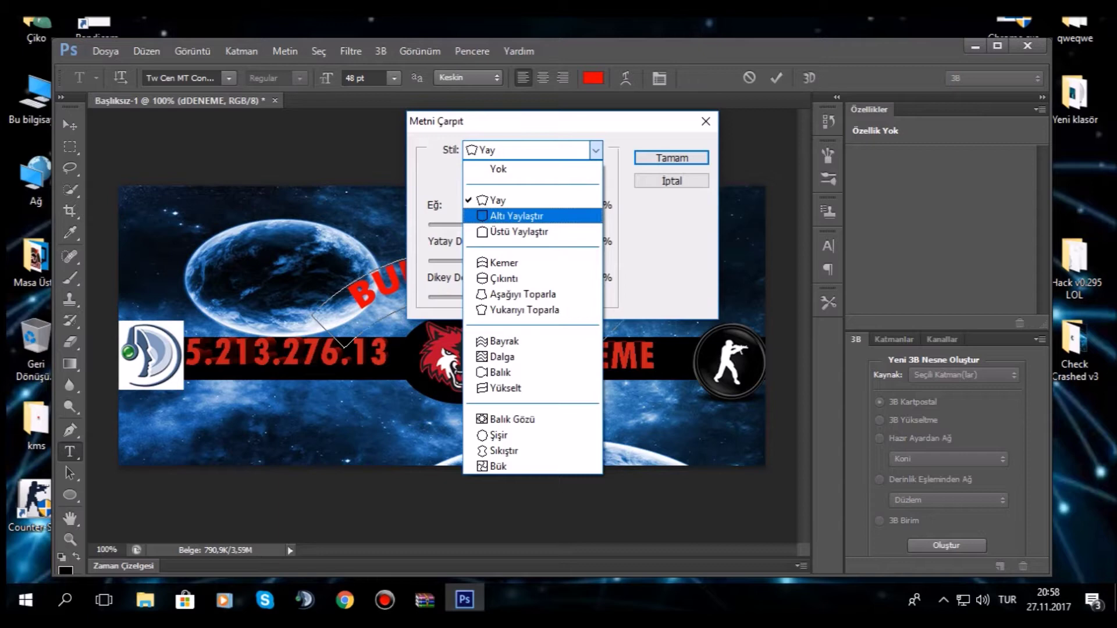
key("Up")
key("Return")
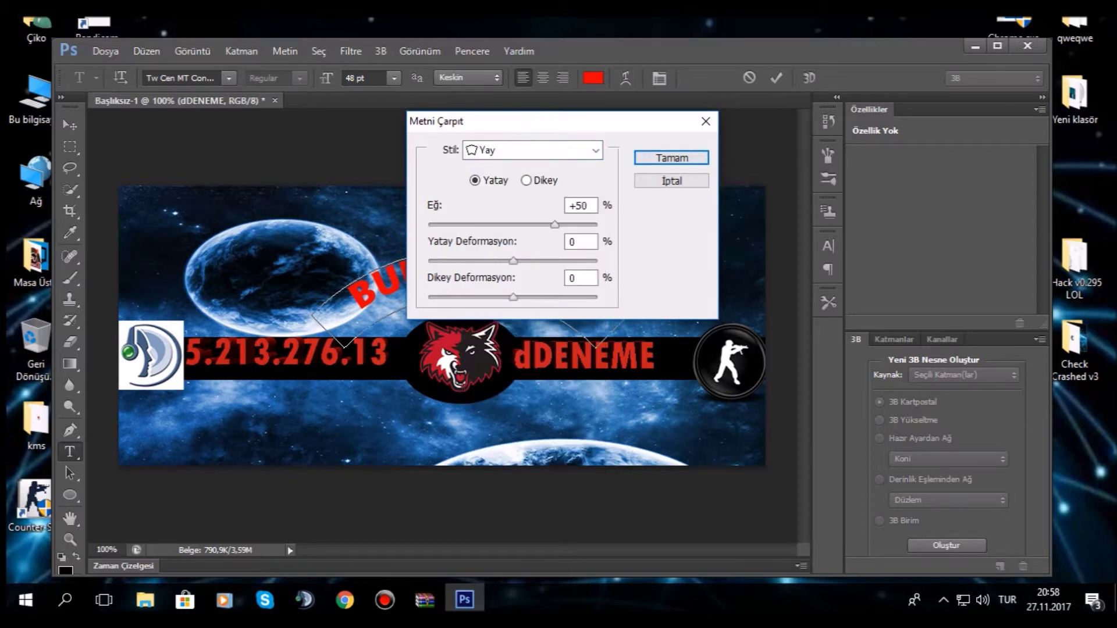
key("Return")
Convert the arched BURSASPOR text to 3D and show its Ortam (environment) properties
left_click(808, 77)
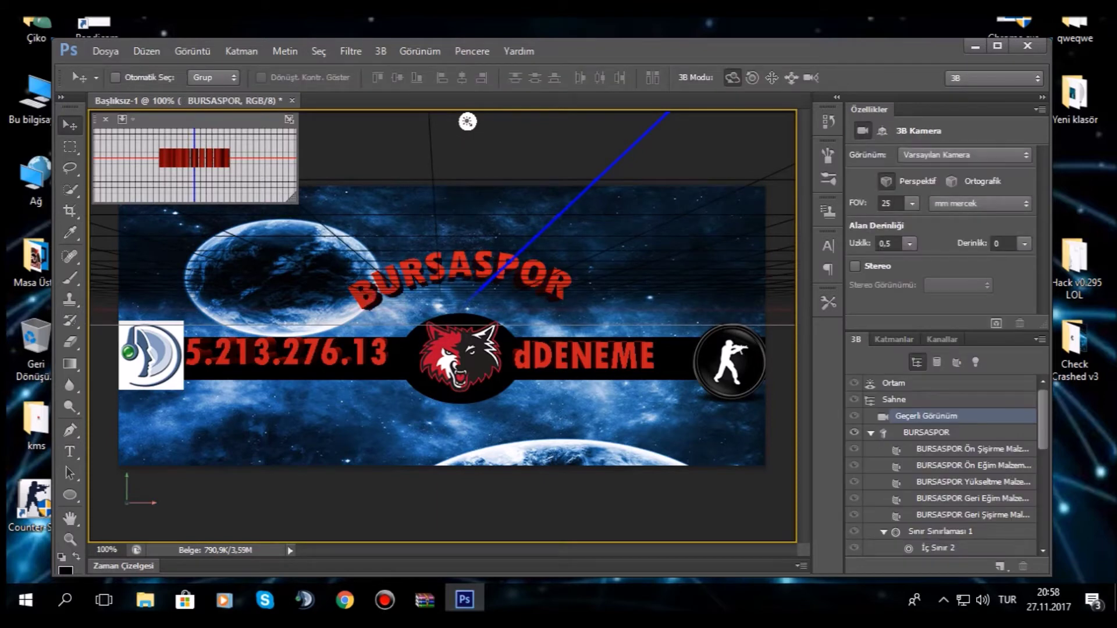
left_click(894, 383)
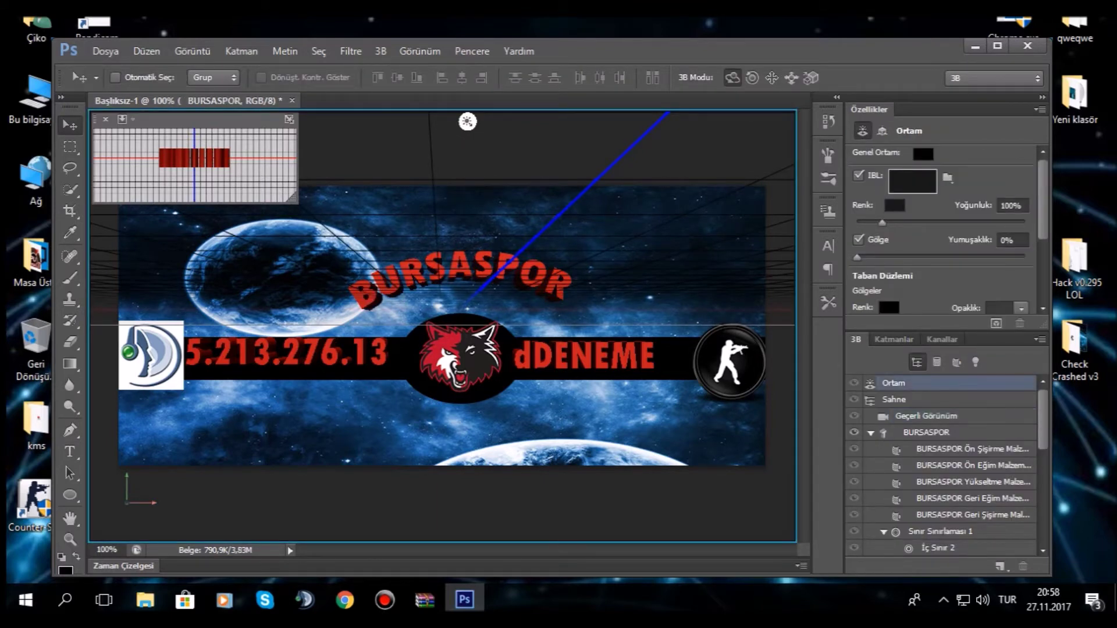
Create a text box below the wolf logo and enter jAİLbREAK, indented towards the centre
left_click(70, 430)
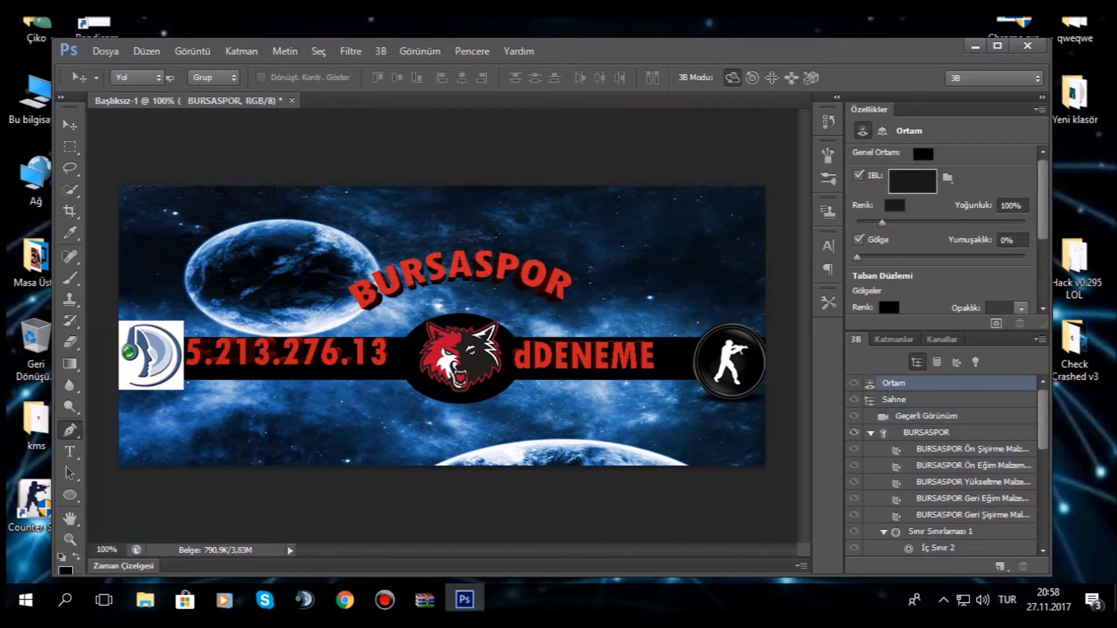
key("t")
left_click_drag(348, 417, 574, 452)
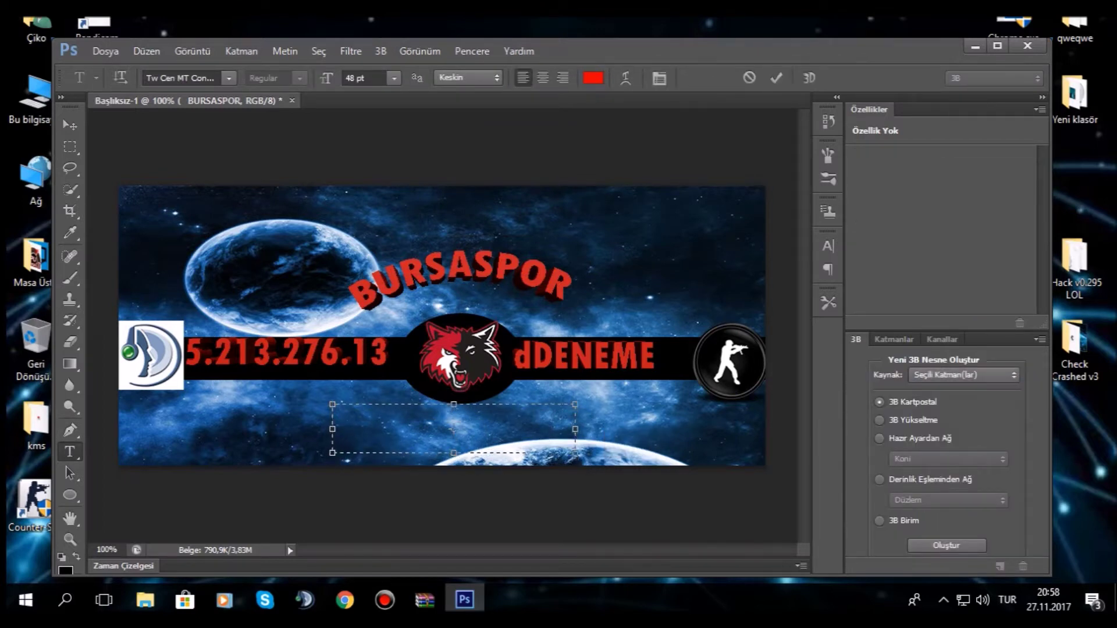
type("iAİL")
type("bRE")
type("AK")
left_click(332, 421)
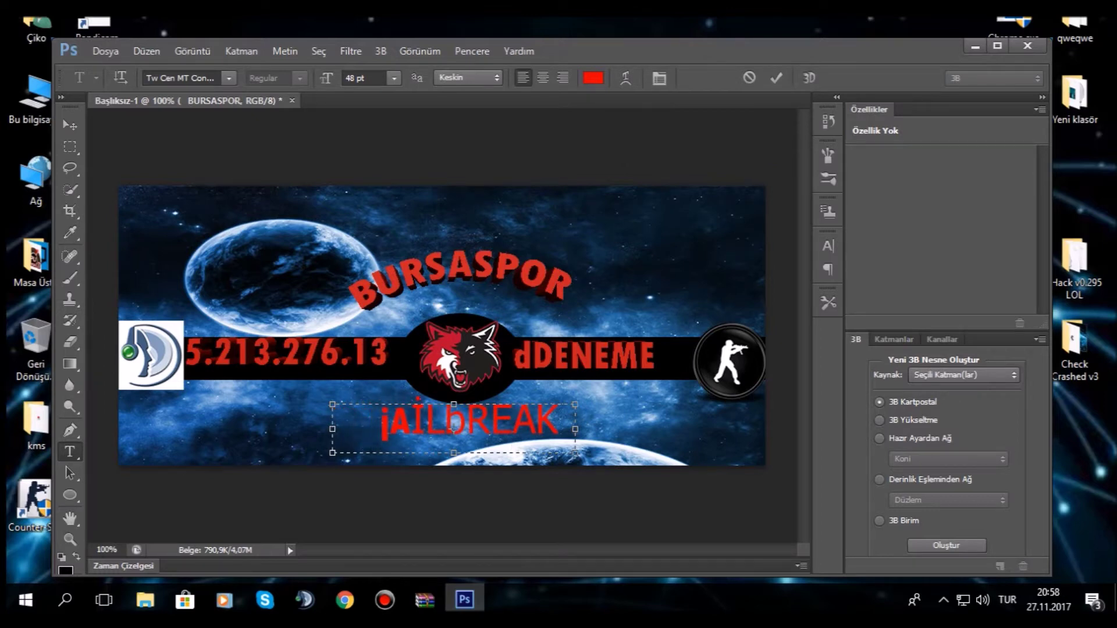
Warp the jAİLbREAK text with the horizontal Altı Yaylaştır (Arc Lower) style at +50% bend
left_click(625, 78)
left_click(532, 150)
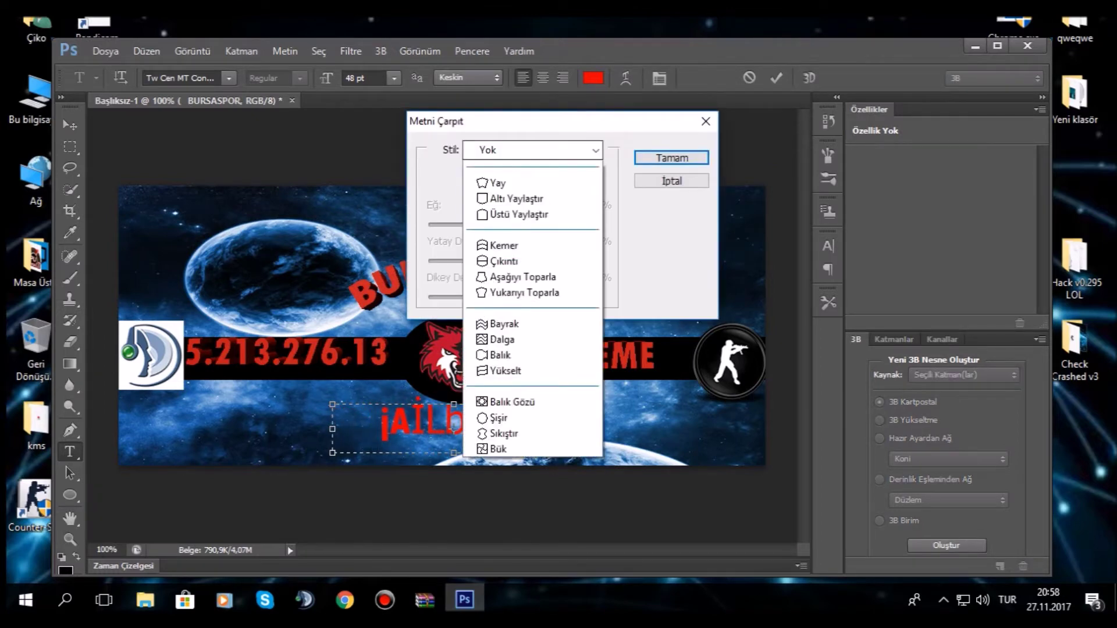
left_click(516, 216)
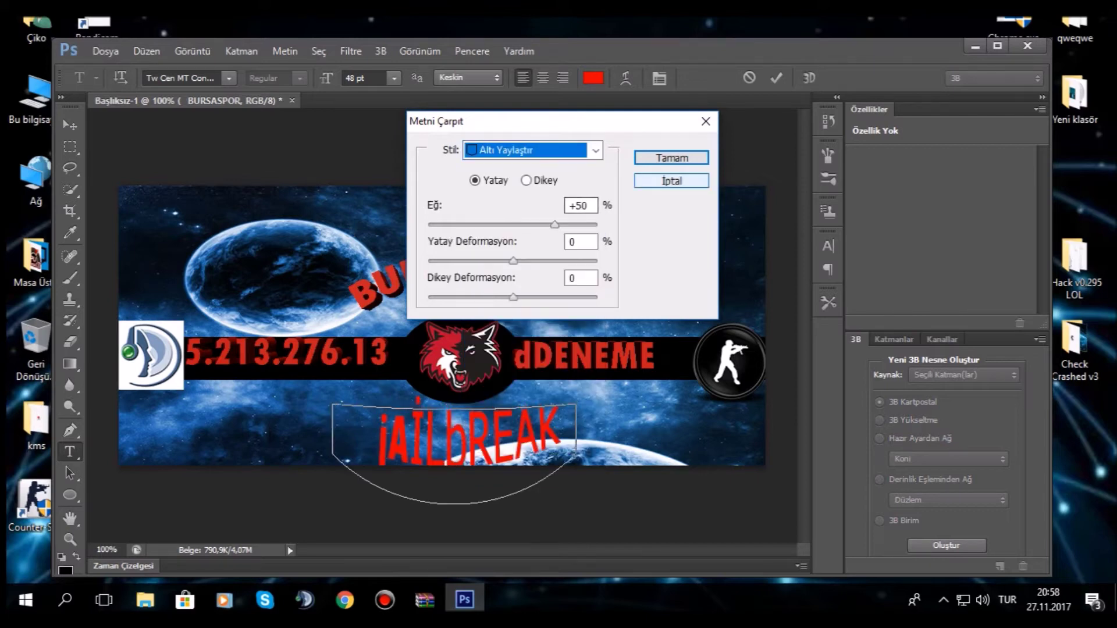
left_click(671, 157)
Move the warped jAİLbREAK text slightly up towards the wolf logo and convert it to 3D
mouse_move(478, 485)
left_mouse_down()
mouse_move(473, 463)
mouse_move(475, 473)
left_mouse_up()
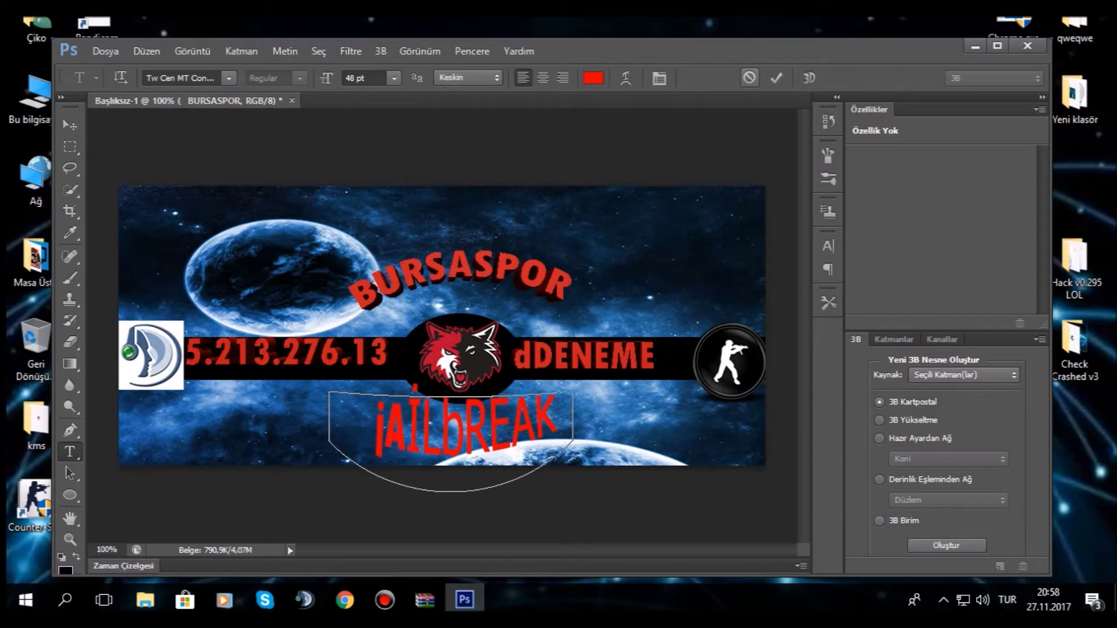
left_click(809, 78)
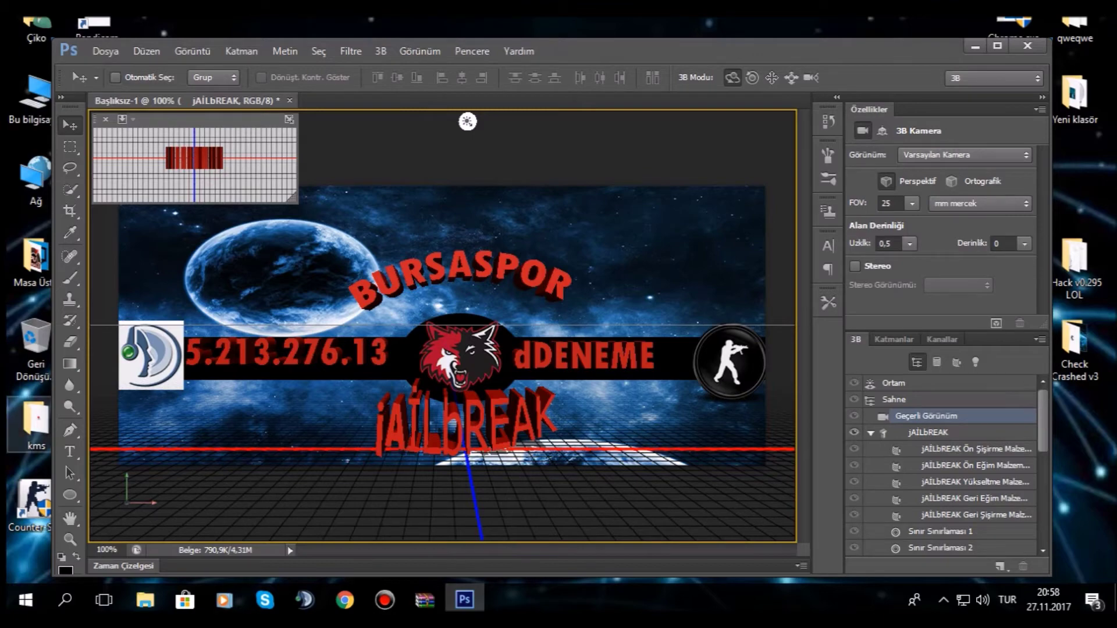
left_click(70, 451)
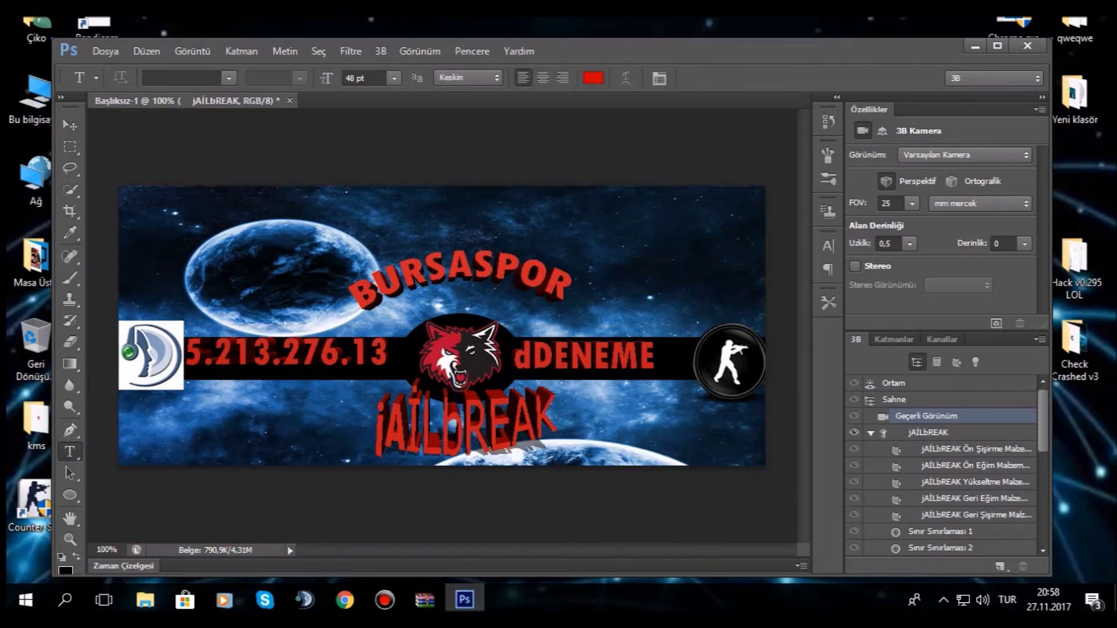
Place the space_rocker_wallpaper image from the desktop folder Yeni klasör into the banner
left_click(105, 51)
left_click(123, 318)
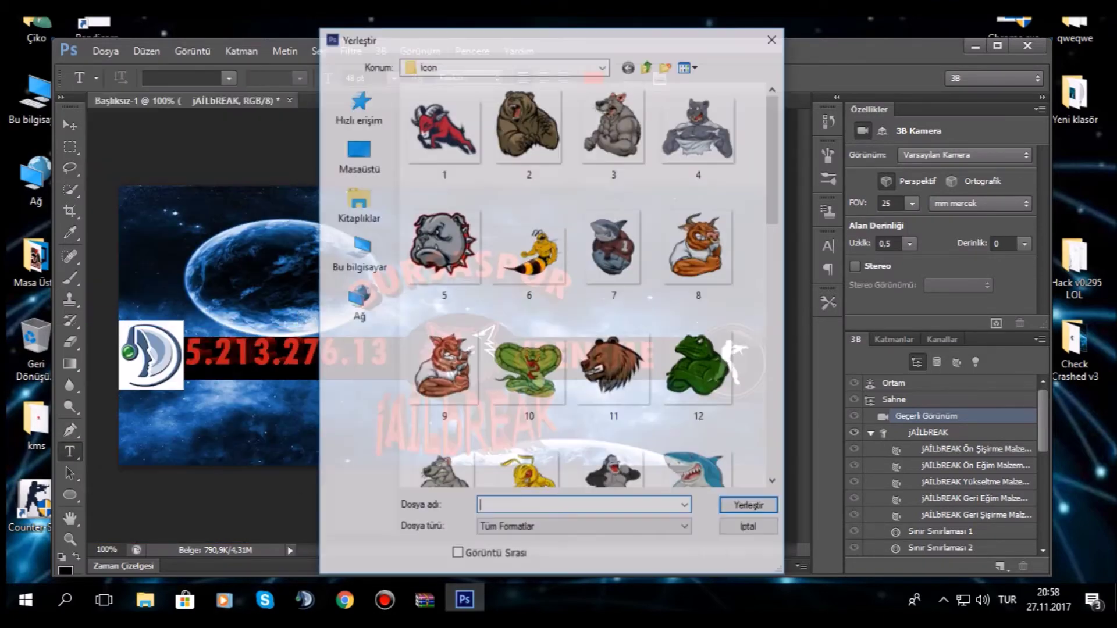
left_click(358, 153)
scroll(671, 276, "down", 1)
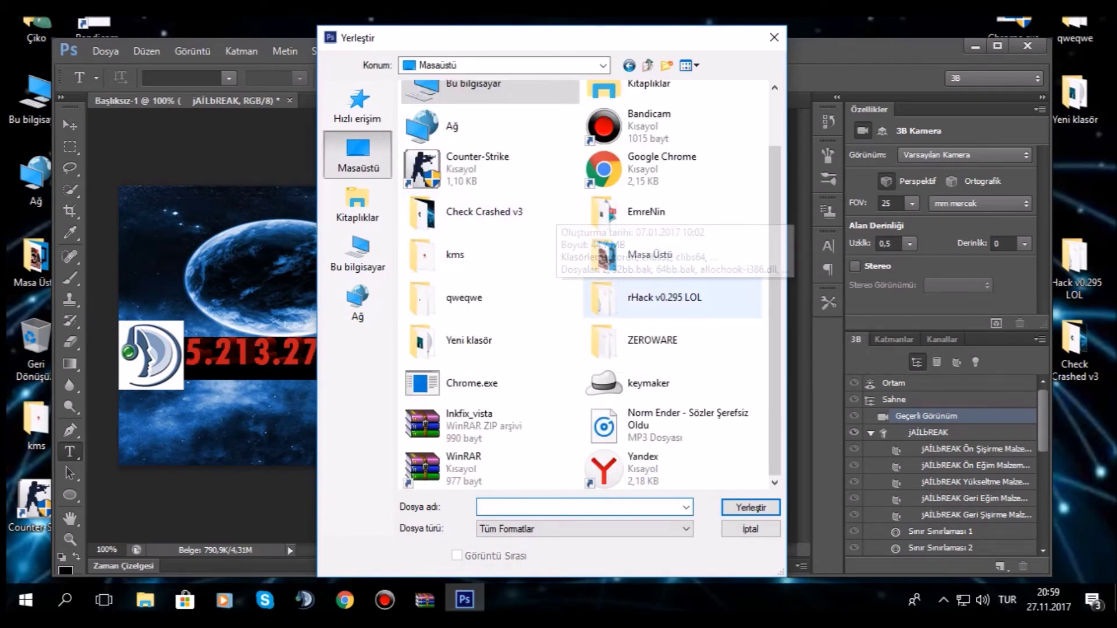
double_click(468, 341)
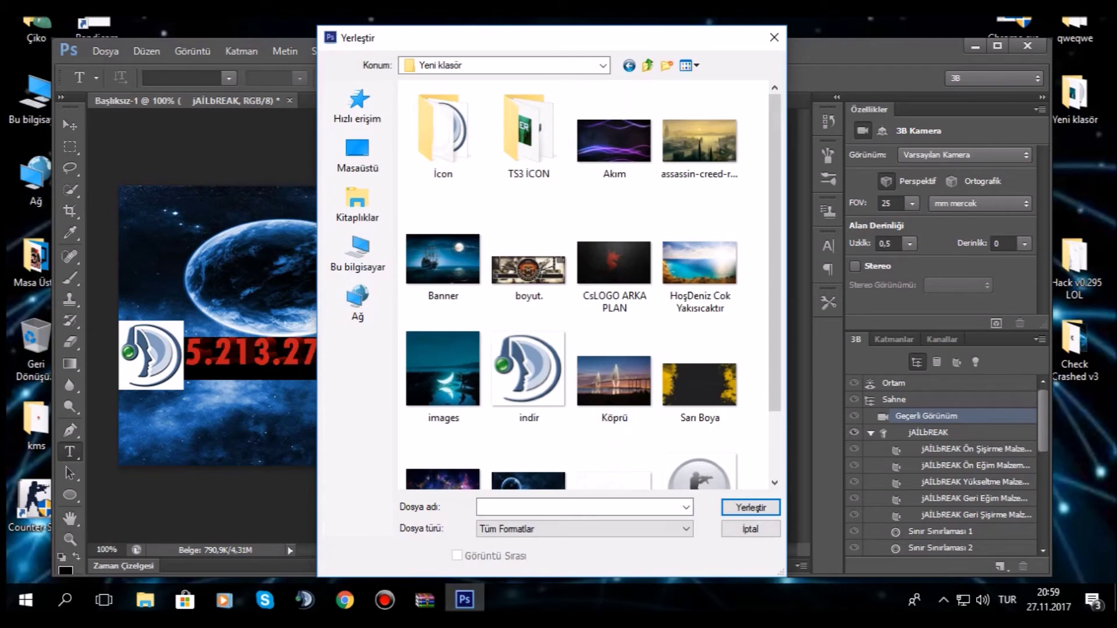
scroll(701, 302, "down", 1)
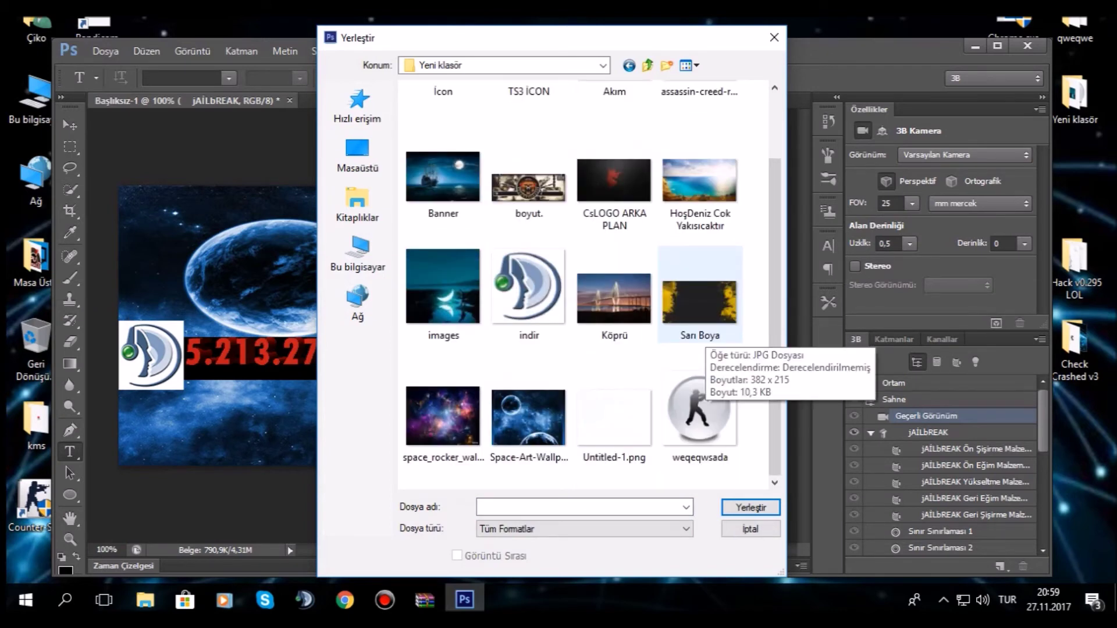
double_click(443, 416)
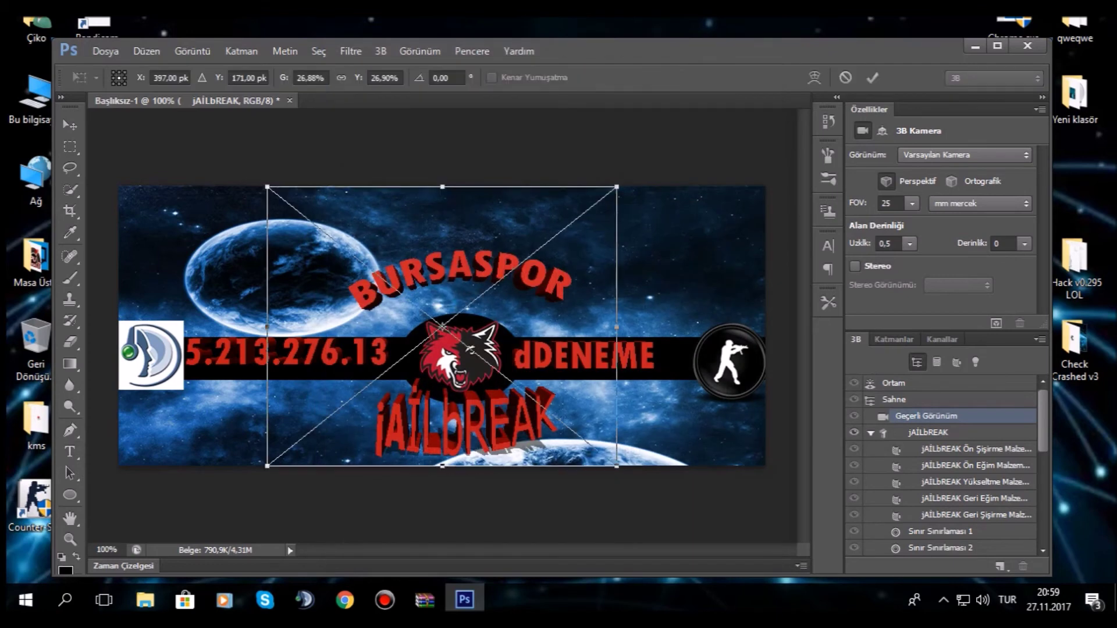
Widen the placed space wallpaper to 29.69% horizontal scale and clip it to the jAİLbREAK text layer
left_click_drag(616, 326, 653, 327)
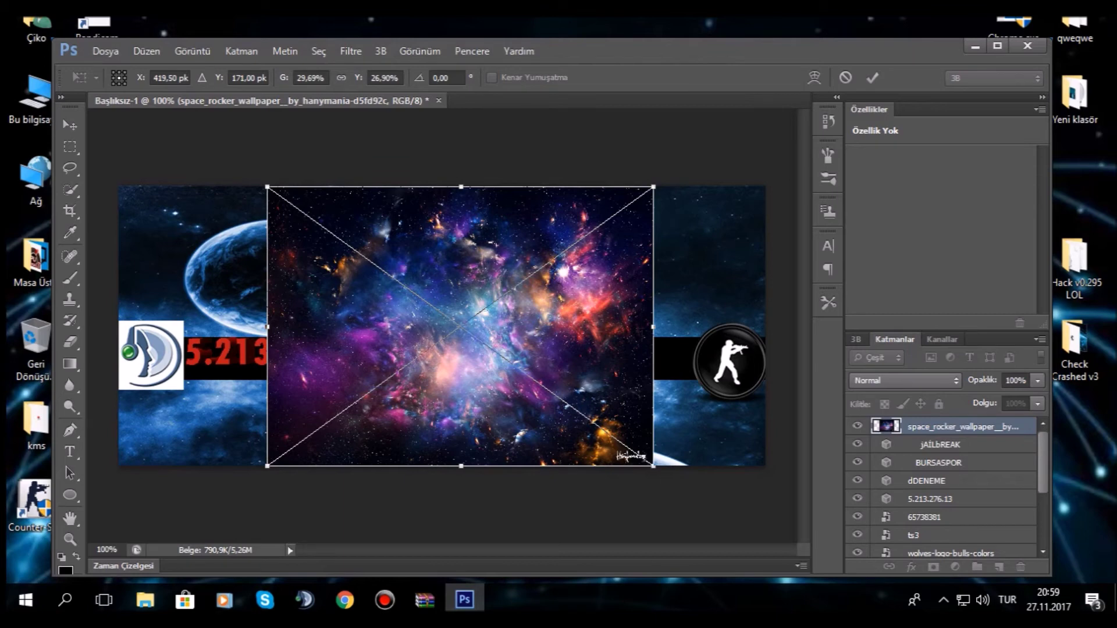
left_click(872, 78)
right_click(915, 427)
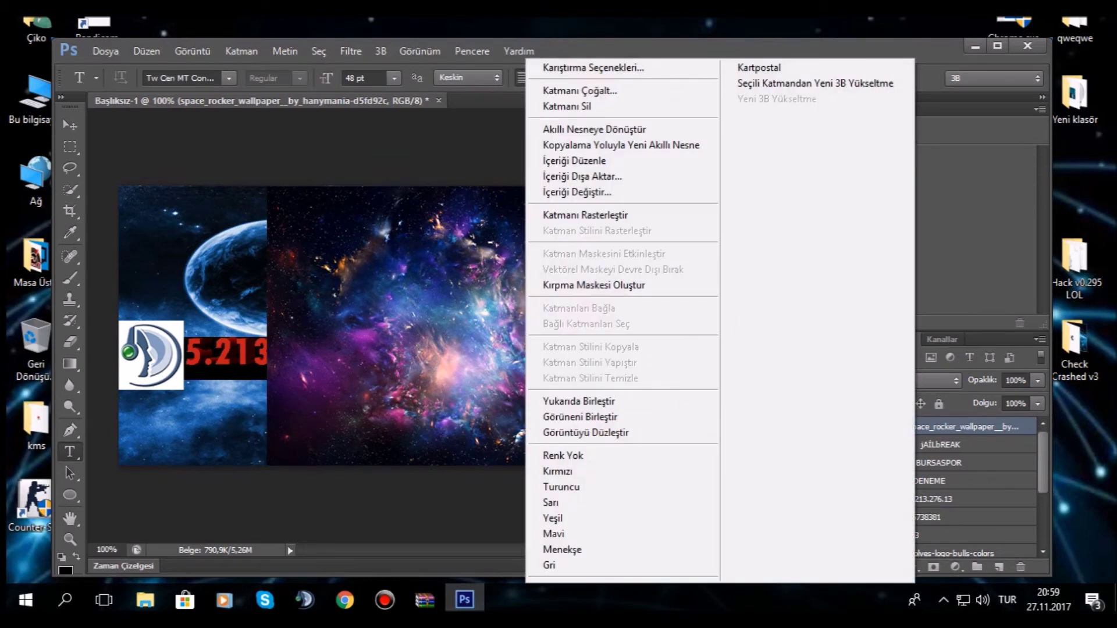
left_click(593, 285)
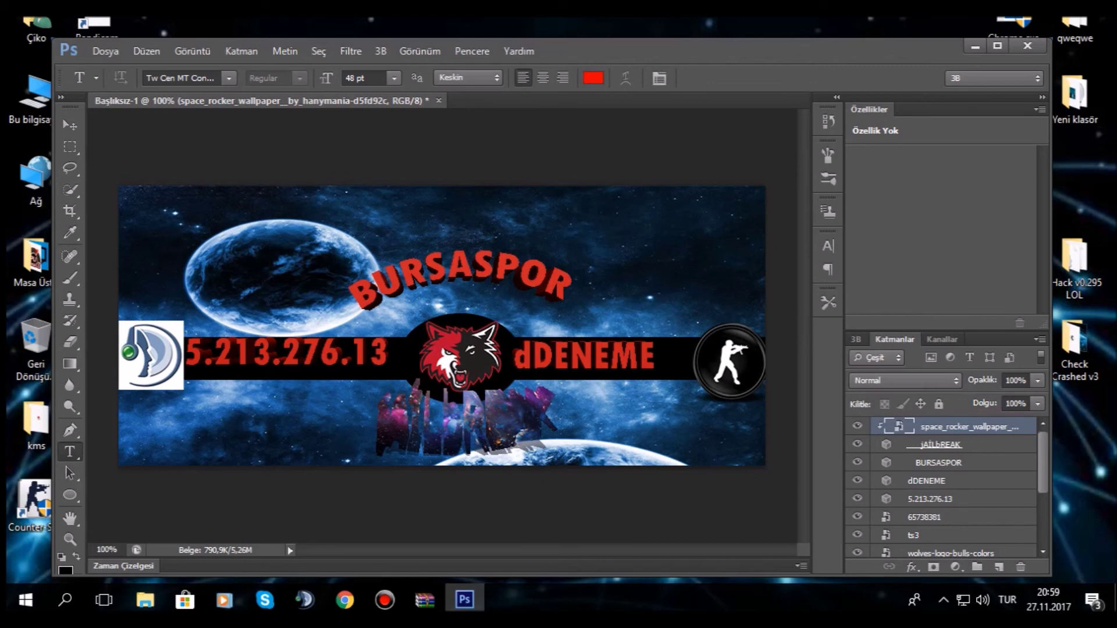